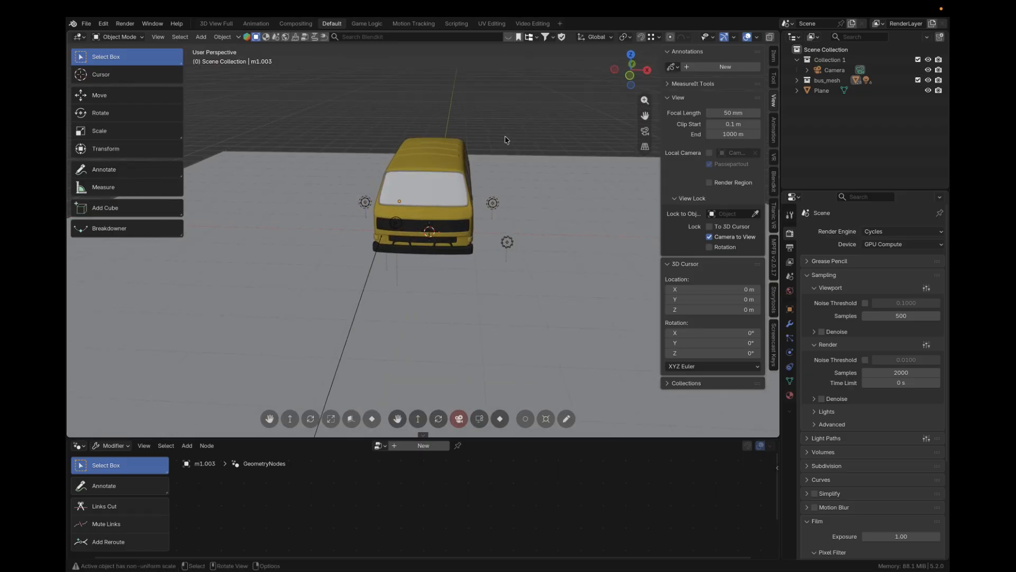
Display the yellow bus scene with rendered viewport shading
{"action": "scroll", "coordinate": [505, 139], "scroll_direction": "up", "scroll_amount": 3}
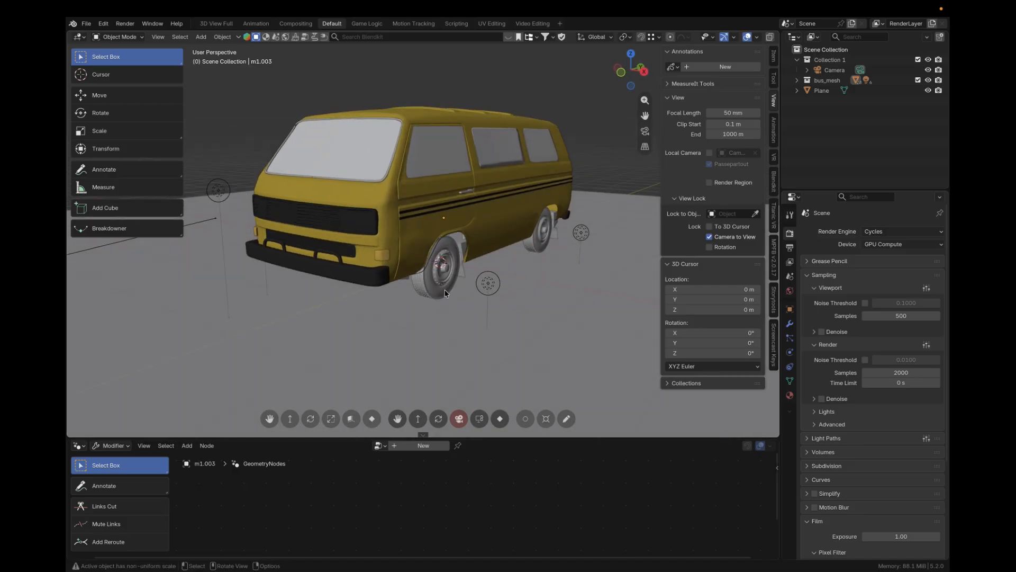
{"action": "middle_click_drag", "start_coordinate": [454, 270], "coordinate": [508, 249]}
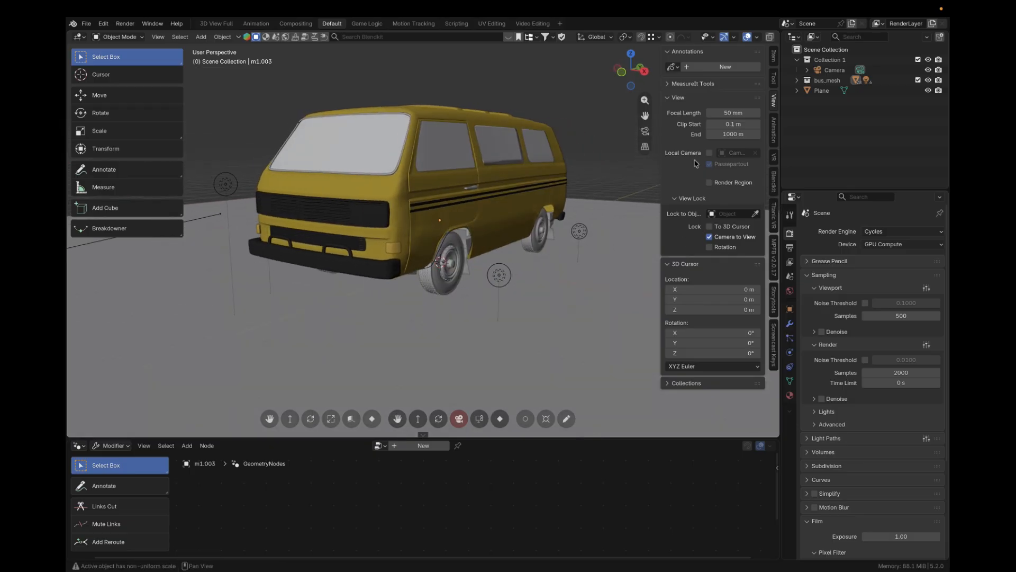
{"action": "scroll", "coordinate": [739, 40], "scroll_direction": "down", "scroll_amount": 3}
{"action": "left_click", "coordinate": [738, 37]}
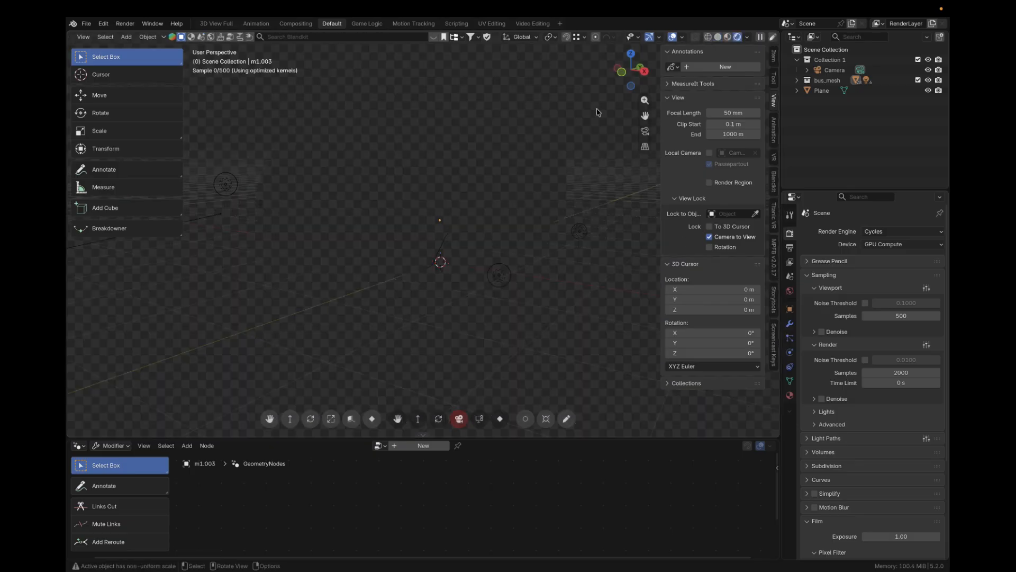
{"action": "middle_click_drag", "start_coordinate": [522, 105], "coordinate": [524, 124]}
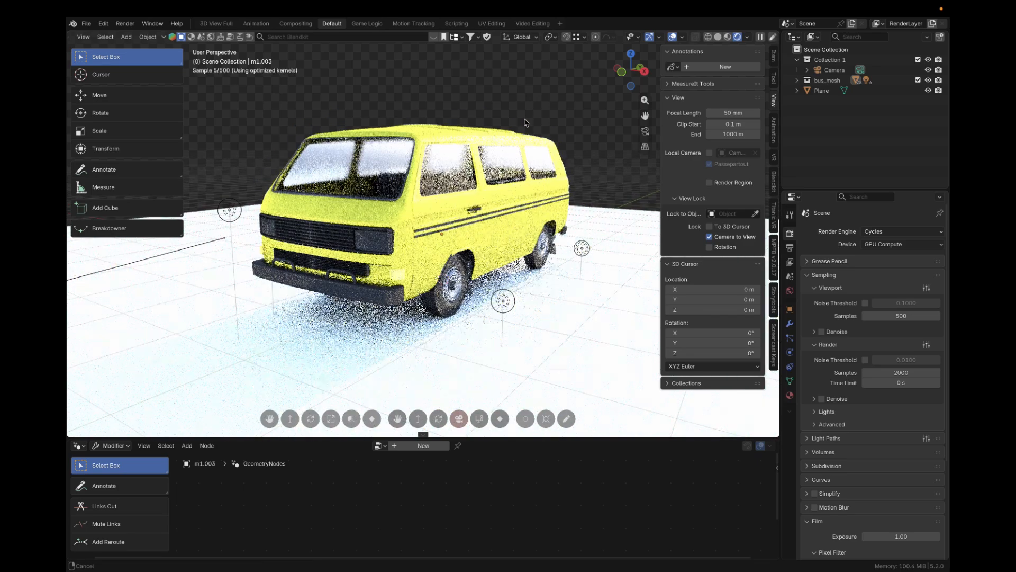
Lower the World background strength of the Sky Texture to 0.3 and reduce it further to 0.2
{"action": "left_click", "coordinate": [791, 290]}
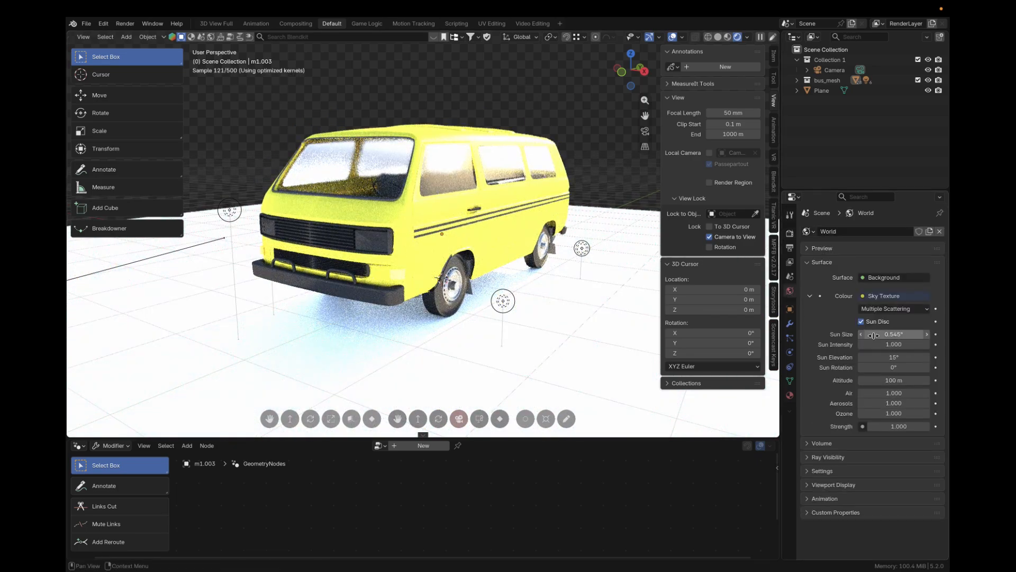
{"action": "left_click", "coordinate": [900, 427]}
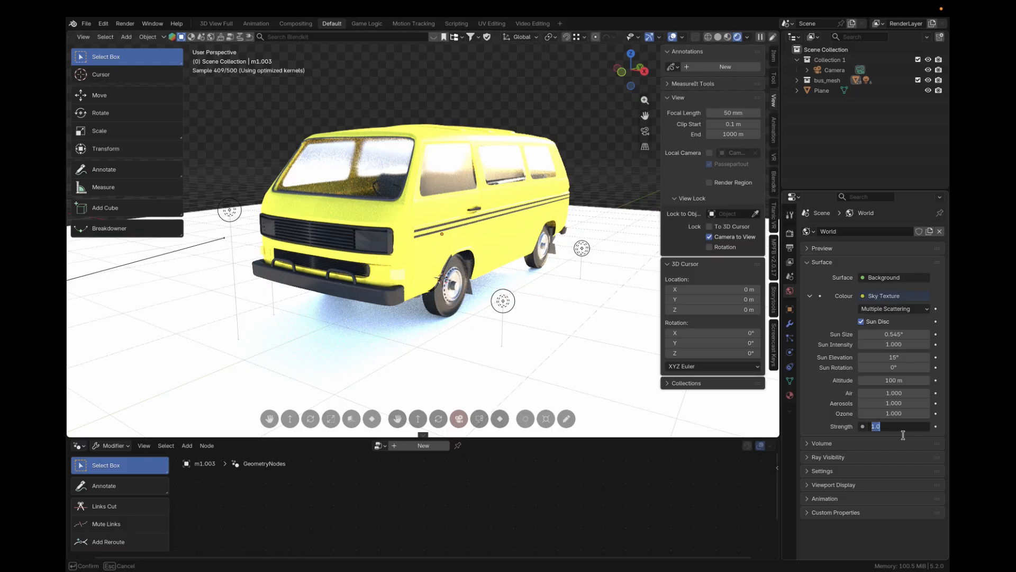
{"action": "key", "text": "Return"}
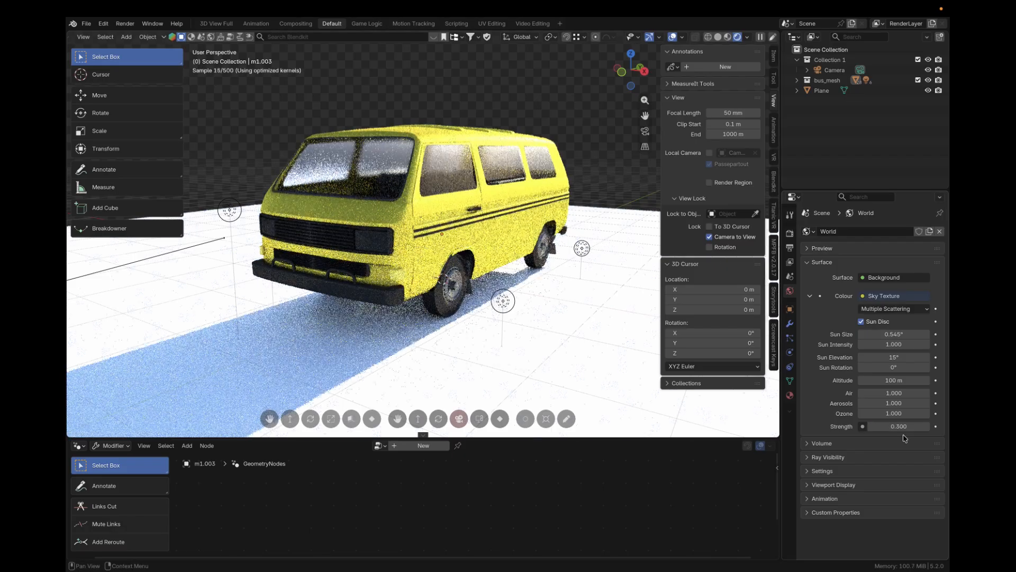
{"action": "middle_click_drag", "start_coordinate": [514, 284], "coordinate": [571, 283]}
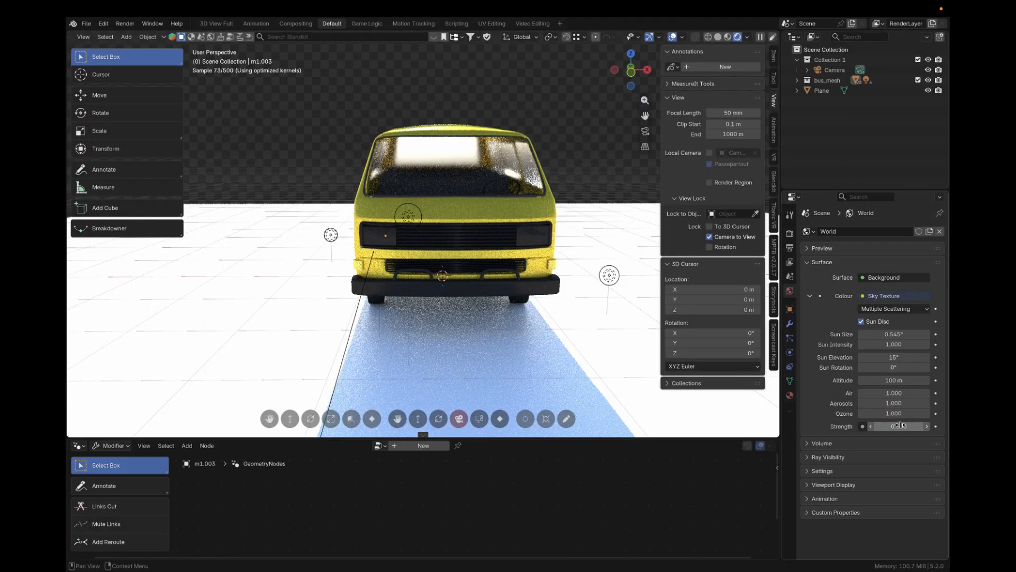
{"action": "left_click", "coordinate": [900, 427]}
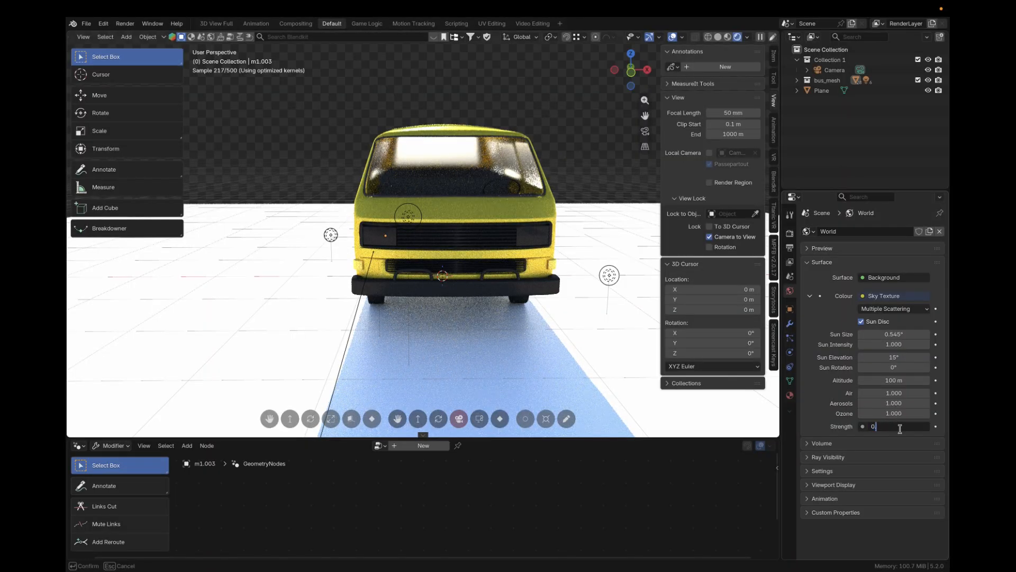
{"action": "type", "text": "0.2"}
{"action": "key", "text": "Return"}
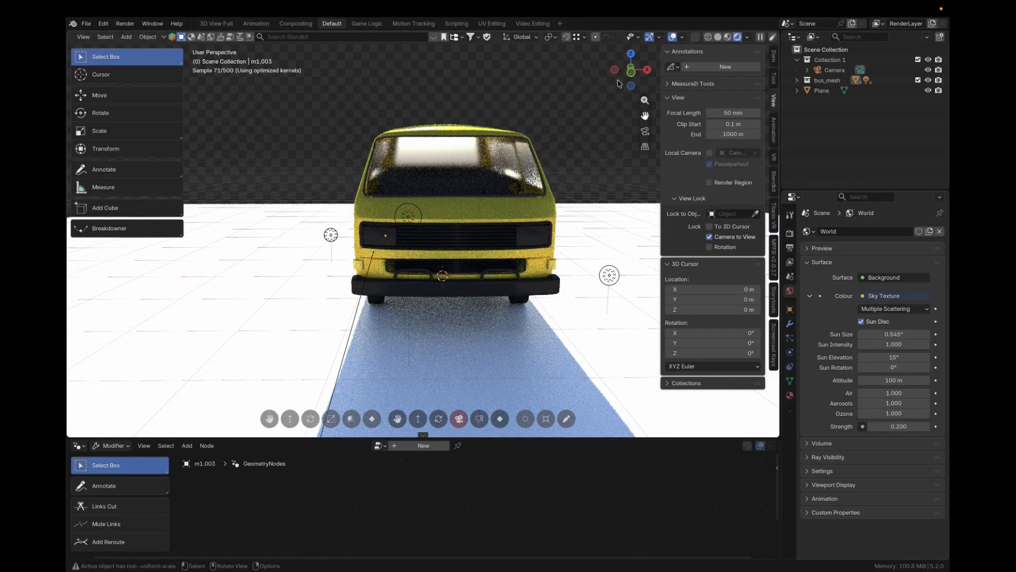
Scale the ground plane's mesh by 2 in Edit Mode and return the viewport to solid shading
{"action": "middle_click_drag", "start_coordinate": [577, 120], "coordinate": [667, 90]}
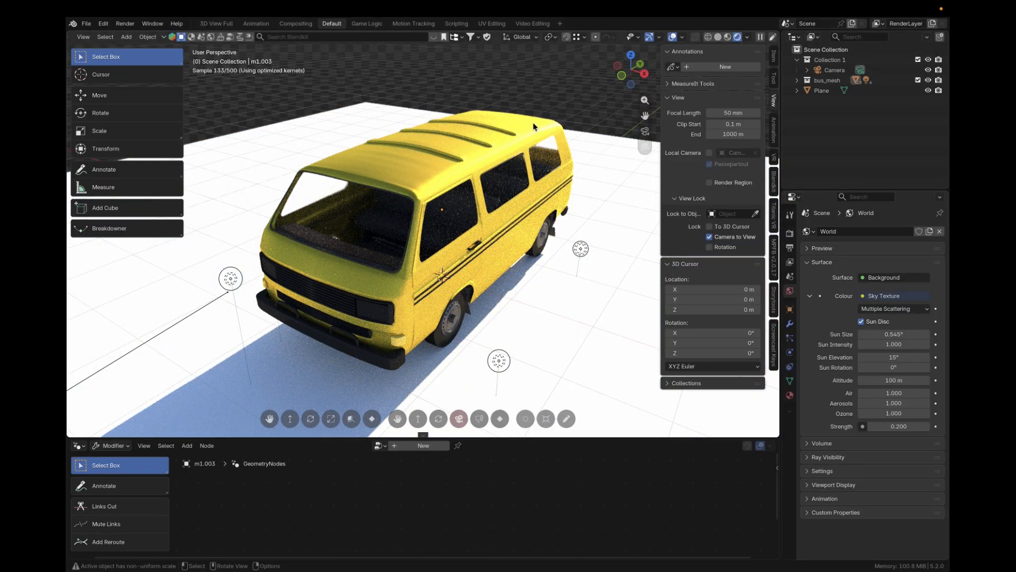
{"action": "middle_click_drag", "start_coordinate": [533, 126], "coordinate": [578, 181]}
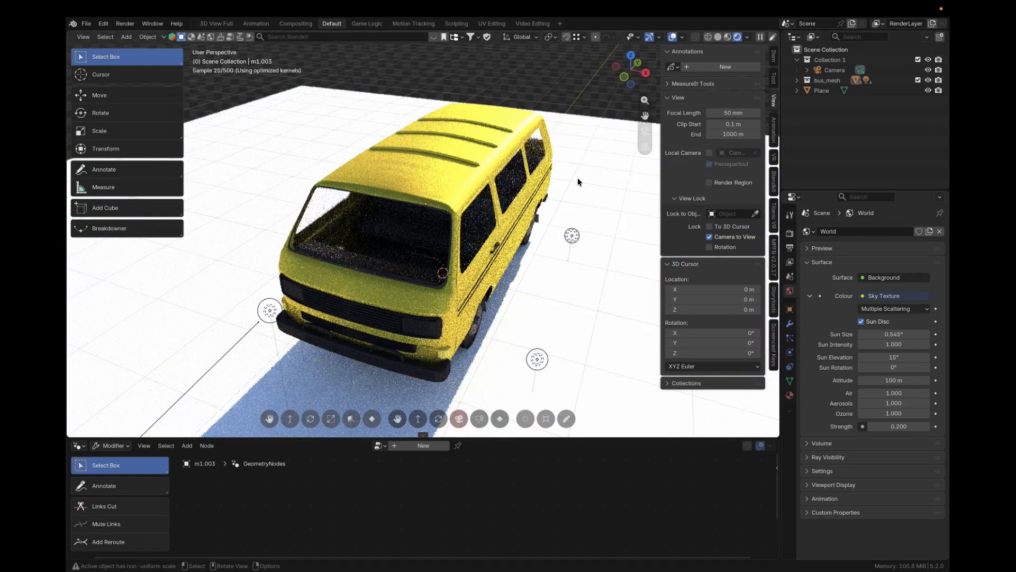
{"action": "scroll", "coordinate": [577, 177], "scroll_direction": "down", "scroll_amount": 4}
{"action": "left_click", "coordinate": [548, 178]}
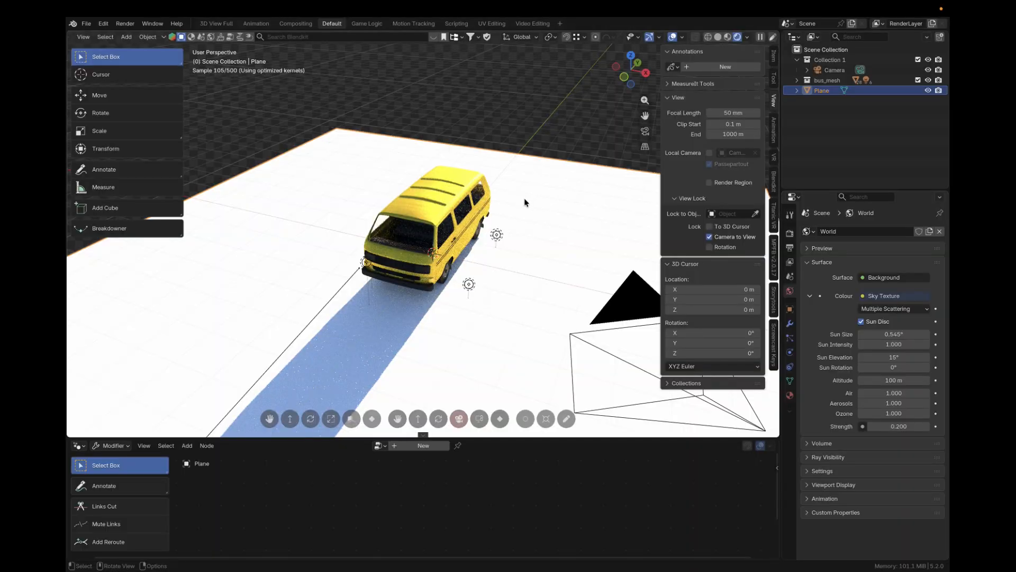
{"action": "key", "text": "Tab"}
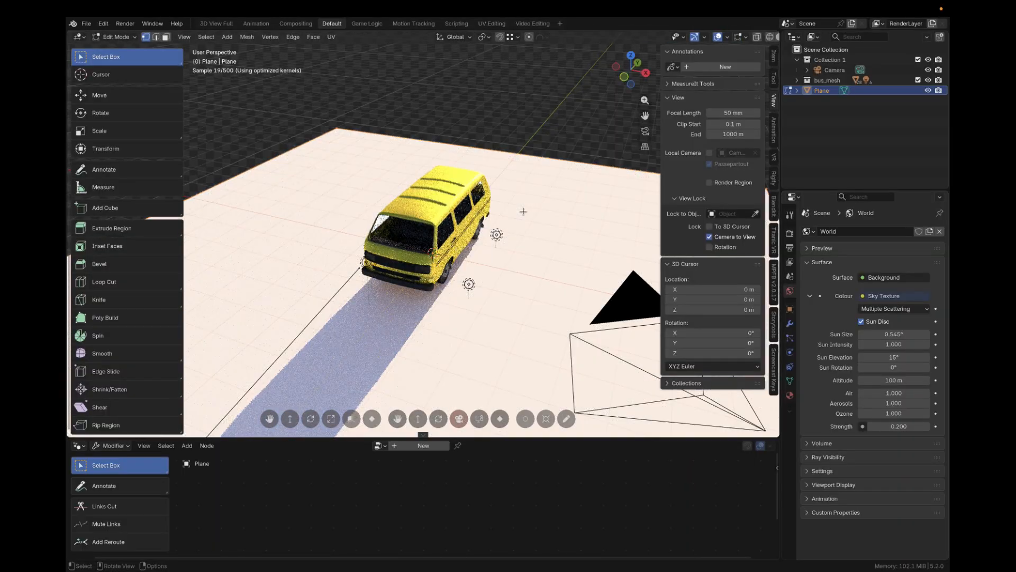
{"action": "type", "text": "s2"}
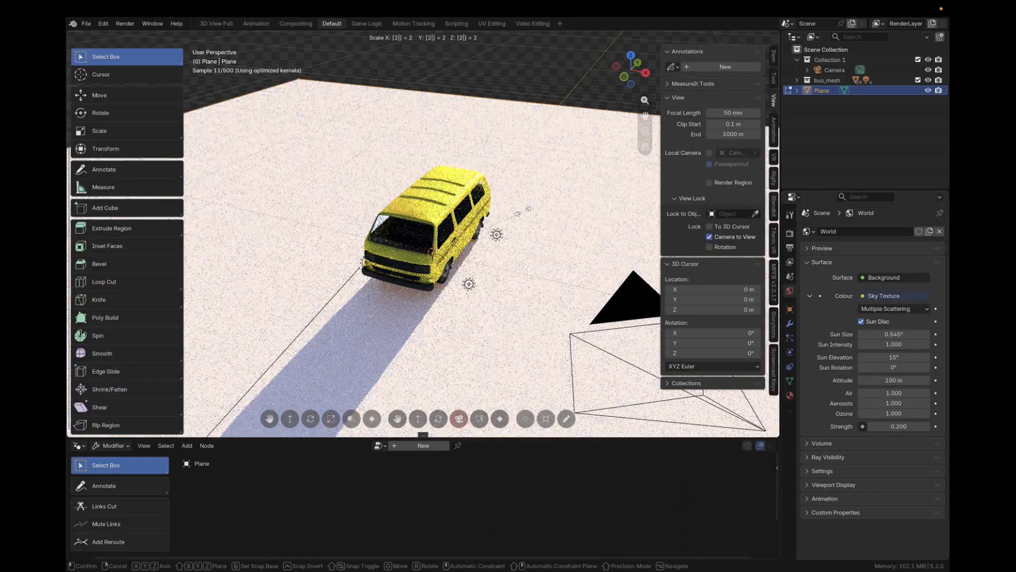
{"action": "key", "text": "Return"}
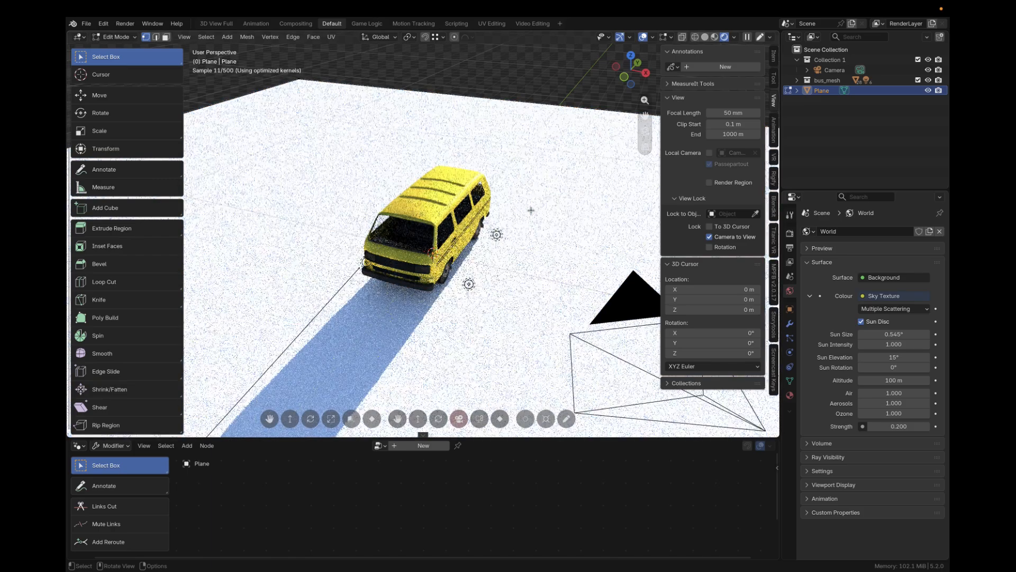
{"action": "key", "text": "Tab"}
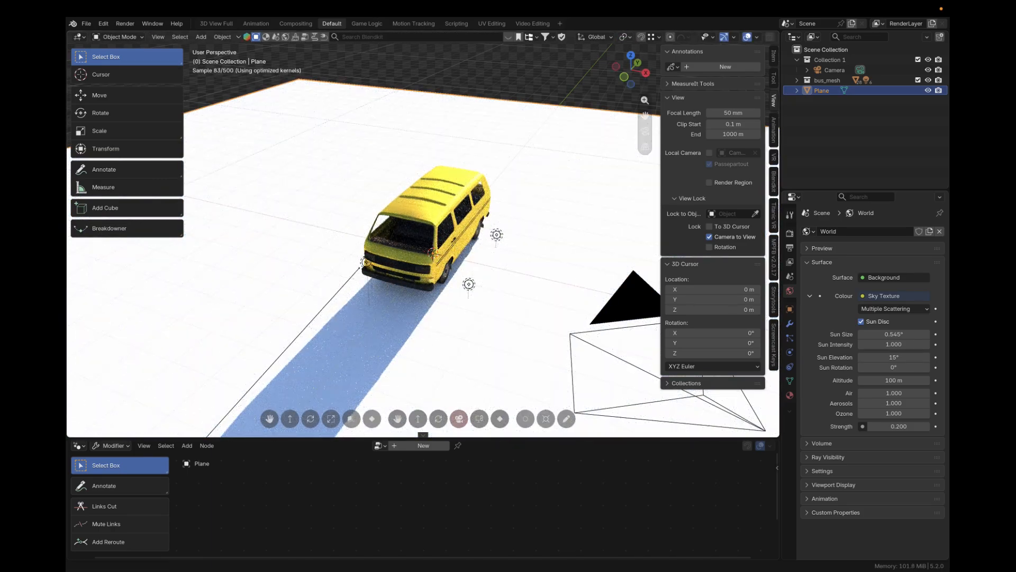
{"action": "scroll", "coordinate": [690, 42], "scroll_direction": "down", "scroll_amount": 3}
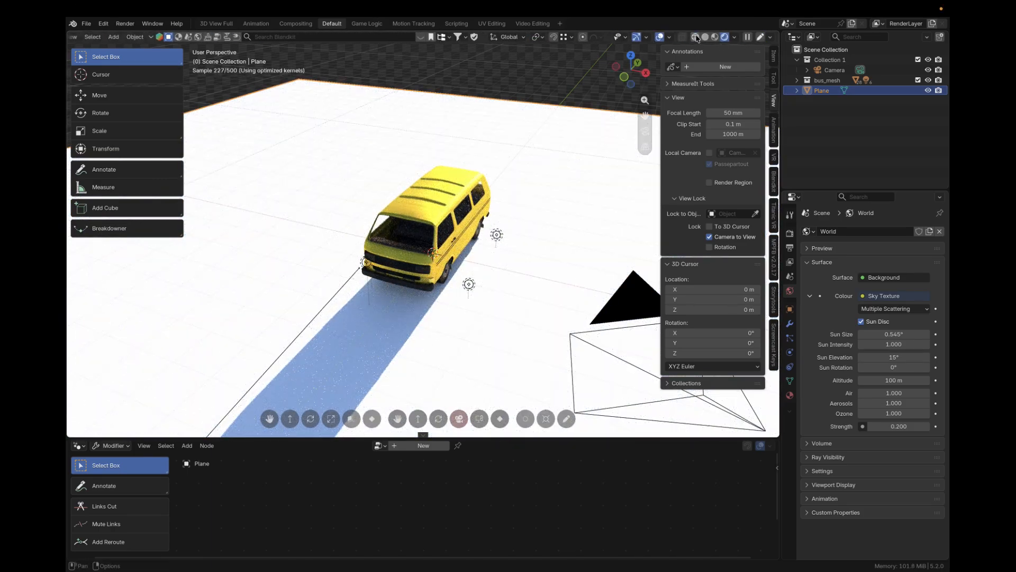
{"action": "left_click", "coordinate": [718, 36]}
Enable the Screencast Keys overlay and enlarge the node editor area
{"action": "left_click", "coordinate": [774, 344]}
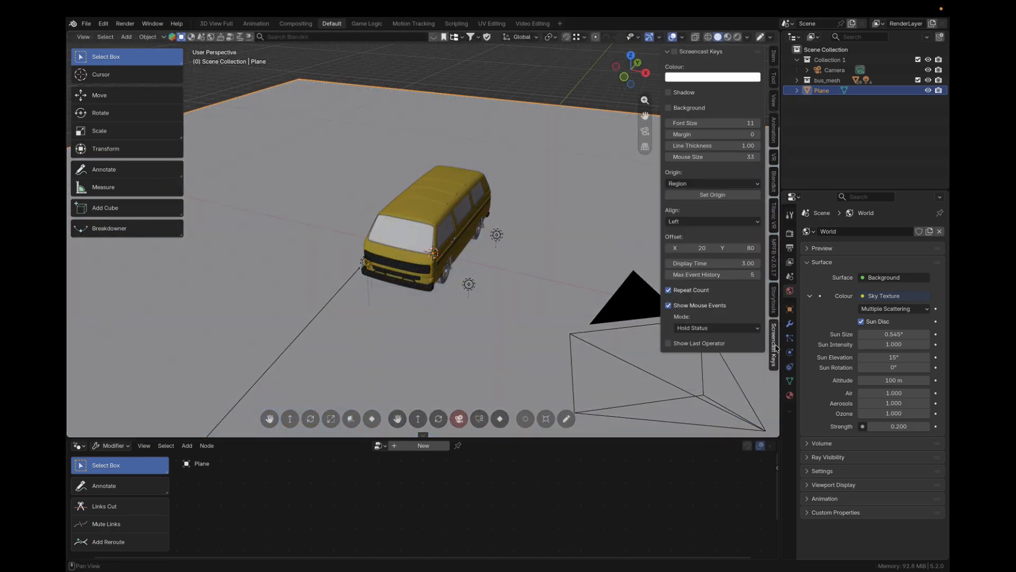
{"action": "left_click", "coordinate": [673, 52]}
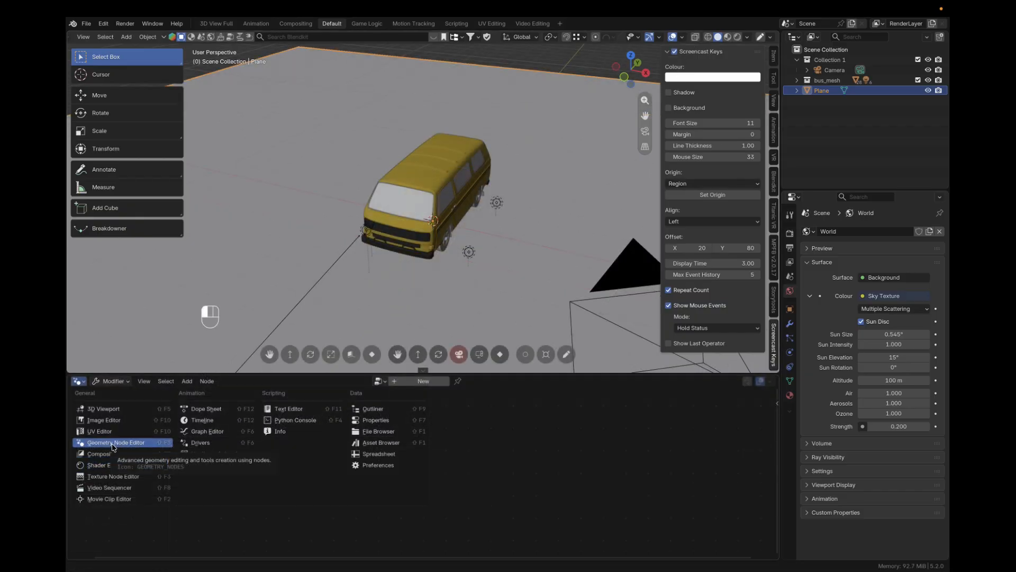
{"action": "left_click", "coordinate": [113, 443]}
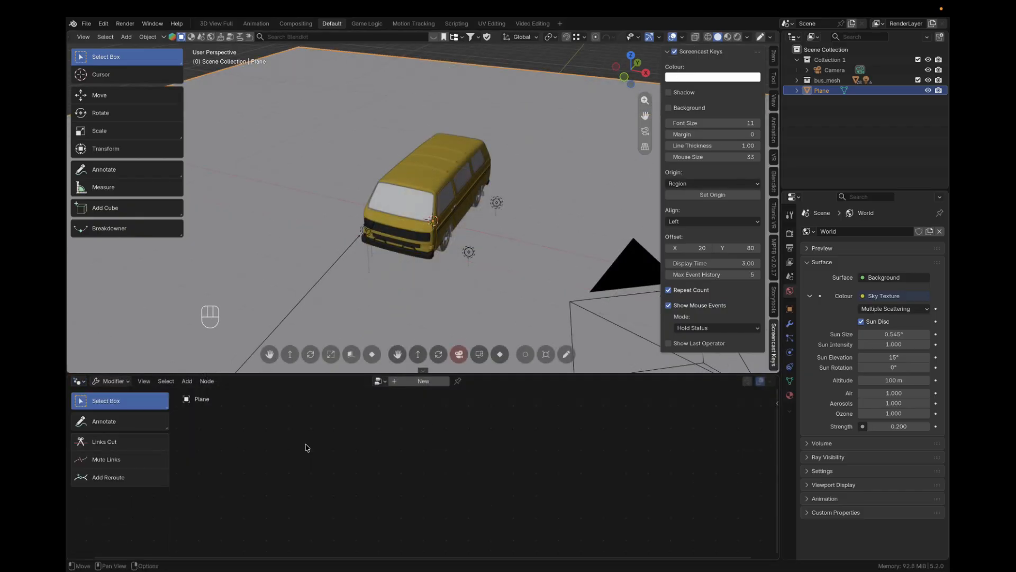
{"action": "left_click", "coordinate": [430, 381]}
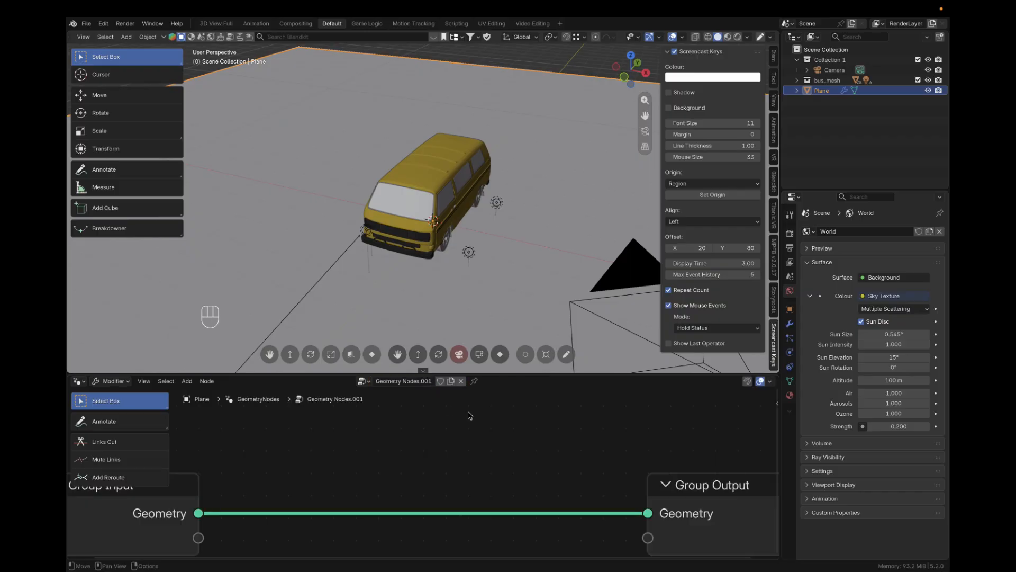
{"action": "scroll", "coordinate": [476, 455], "scroll_direction": "down", "scroll_amount": 5}
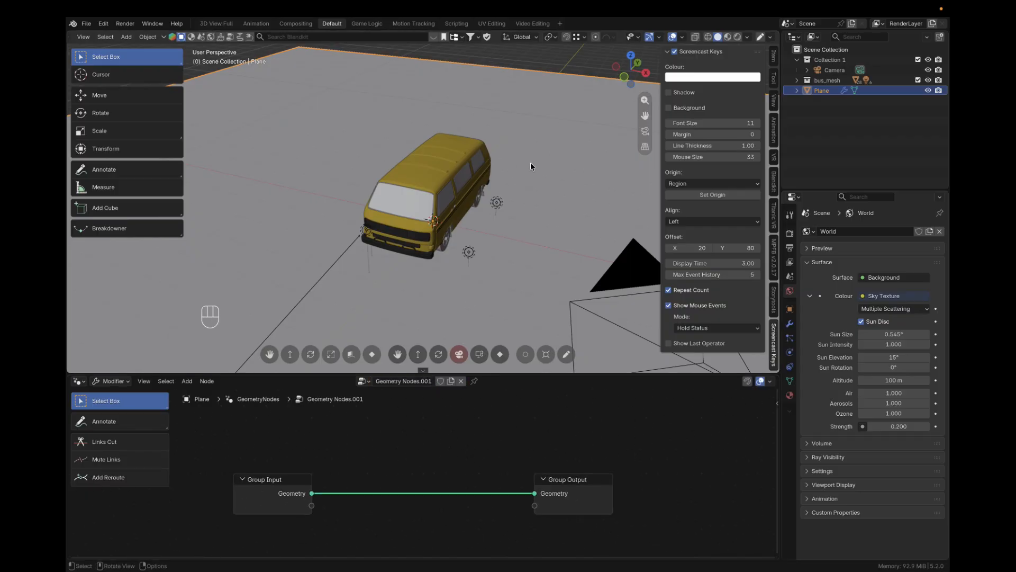
{"action": "scroll", "coordinate": [535, 170], "scroll_direction": "up", "scroll_amount": 3}
{"action": "scroll", "coordinate": [534, 170], "scroll_direction": "down", "scroll_amount": 8}
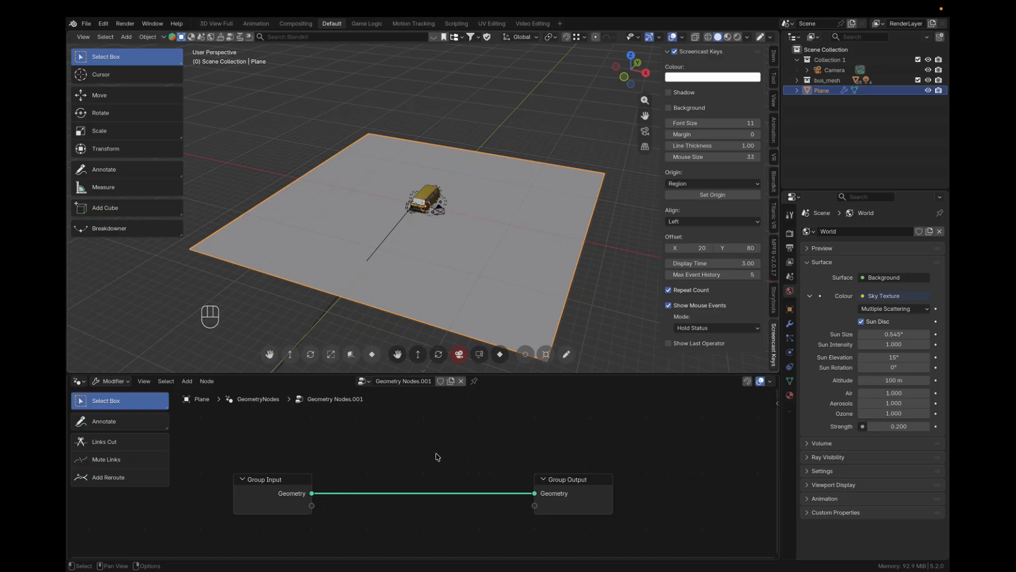
{"action": "left_click", "coordinate": [461, 381]}
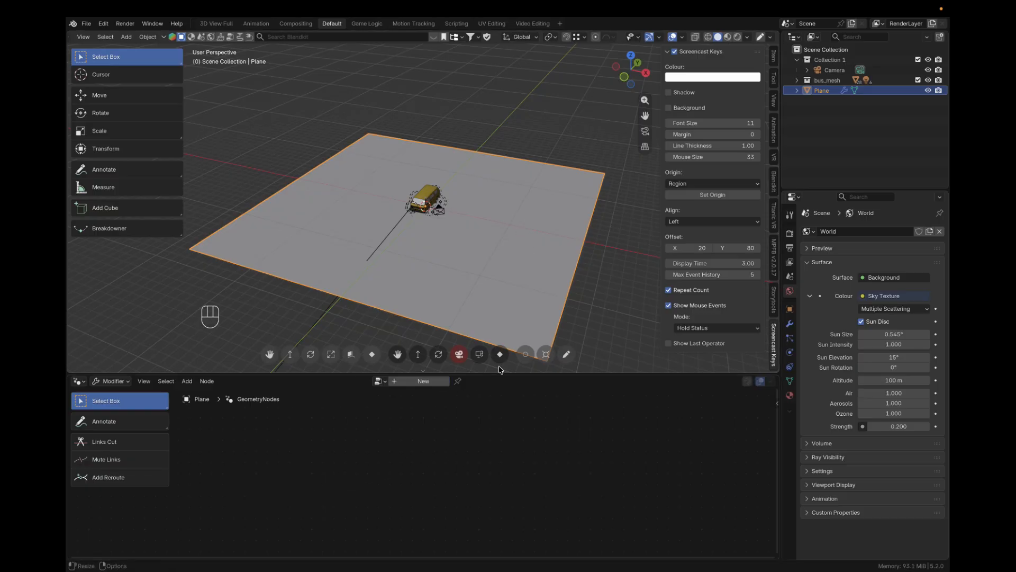
Add a mesh cube at the 3D cursor and scale it down
{"action": "scroll", "coordinate": [431, 244], "scroll_direction": "up", "scroll_amount": 5}
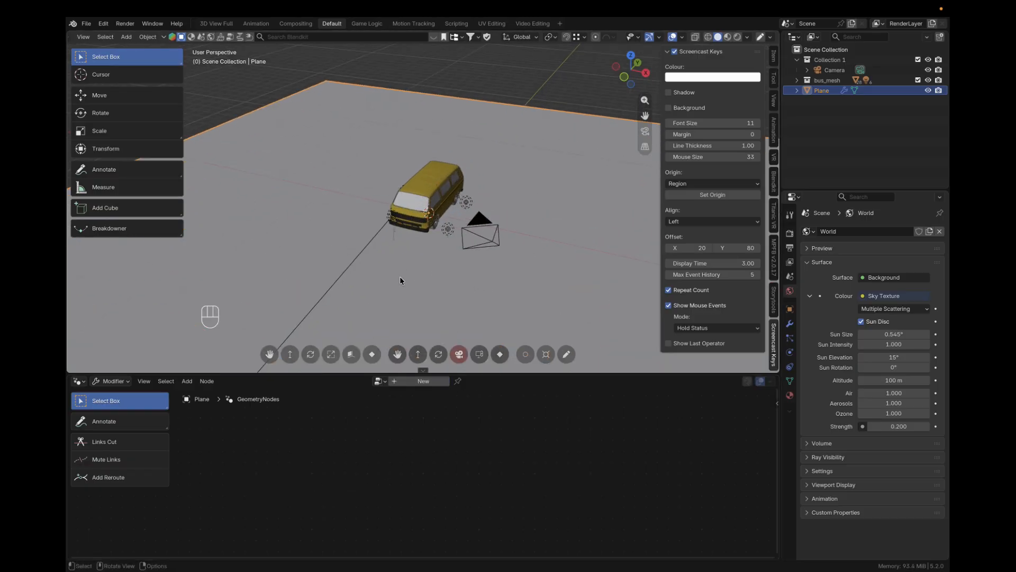
{"action": "key", "text": "shift+a"}
{"action": "mouse_move", "coordinate": [399, 276]}
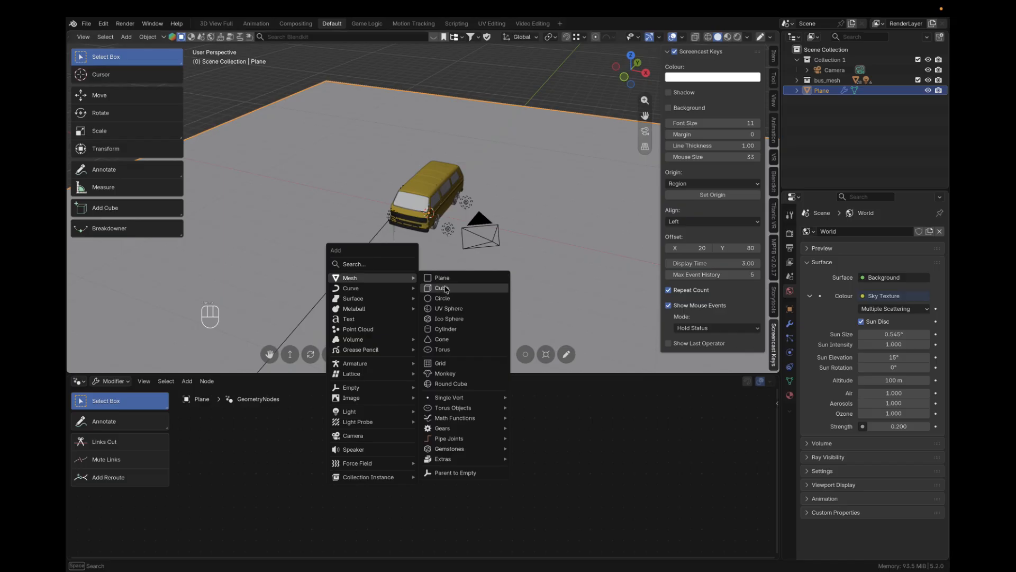
{"action": "left_click", "coordinate": [443, 288]}
{"action": "key", "text": "s"}
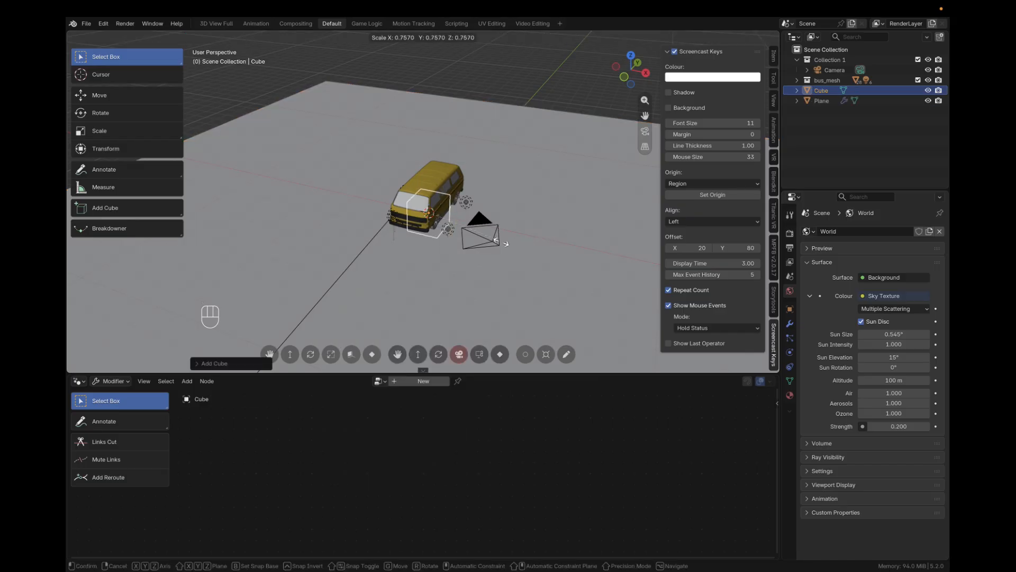
{"action": "left_click", "coordinate": [464, 236]}
Move the cube about 7 m along negative Y in front of the bus and raise it 1 m along Z
{"action": "key", "text": "g"}
{"action": "key", "text": "y"}
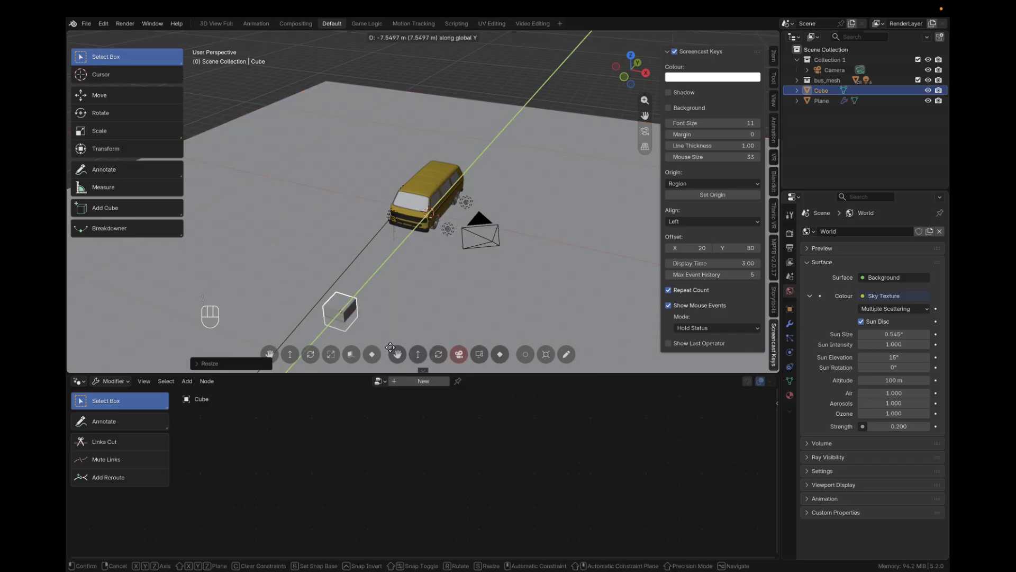
{"action": "left_click", "coordinate": [390, 336]}
{"action": "key", "text": "g"}
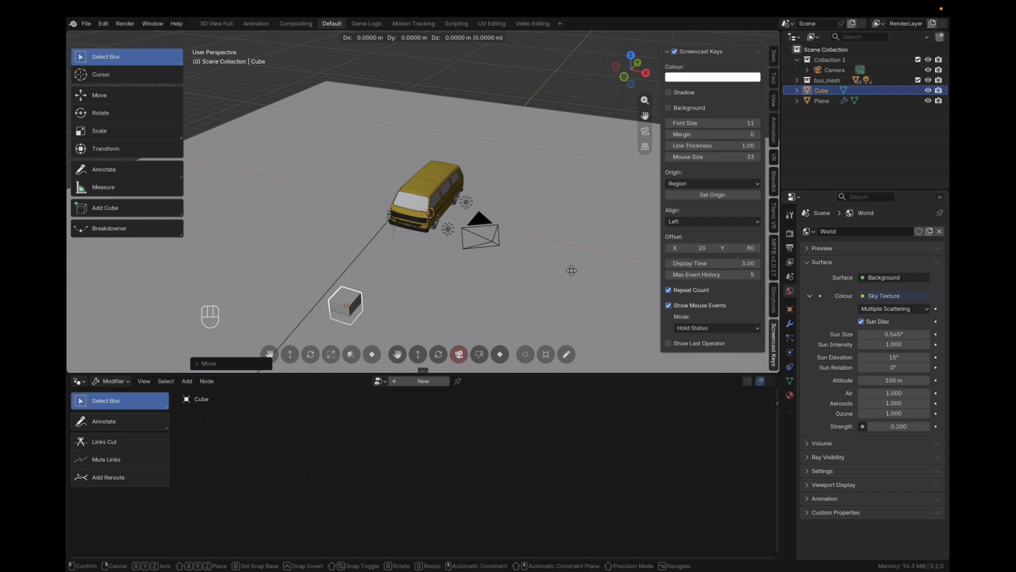
{"action": "key", "text": "z"}
{"action": "key", "text": "1"}
{"action": "key", "text": "Return"}
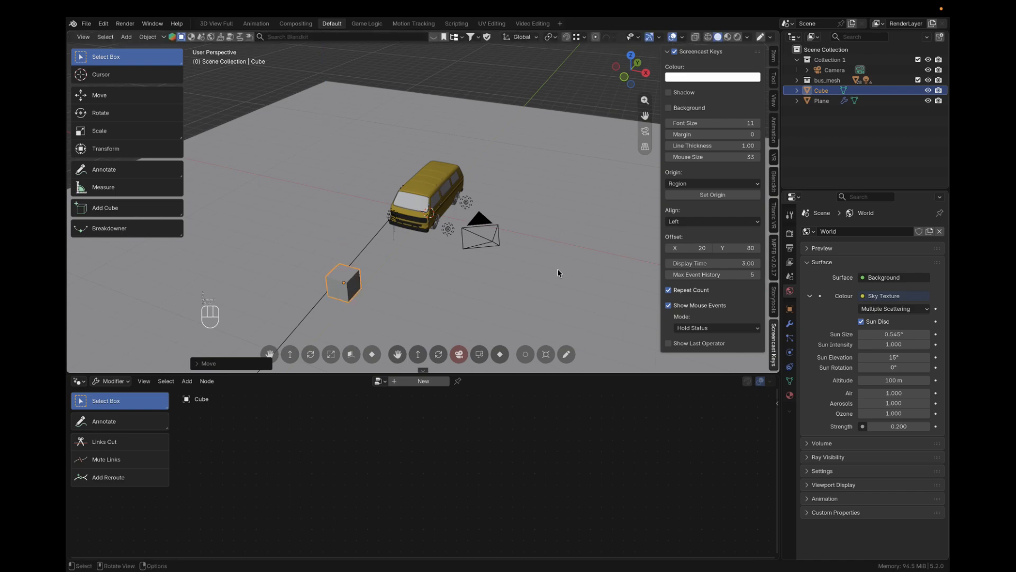
{"action": "mouse_move", "coordinate": [547, 271]}
{"action": "middle_mouse_down"}
{"action": "mouse_move", "coordinate": [522, 263]}
{"action": "mouse_move", "coordinate": [545, 258]}
{"action": "mouse_move", "coordinate": [547, 235]}
{"action": "mouse_move", "coordinate": [544, 266]}
{"action": "middle_mouse_up"}
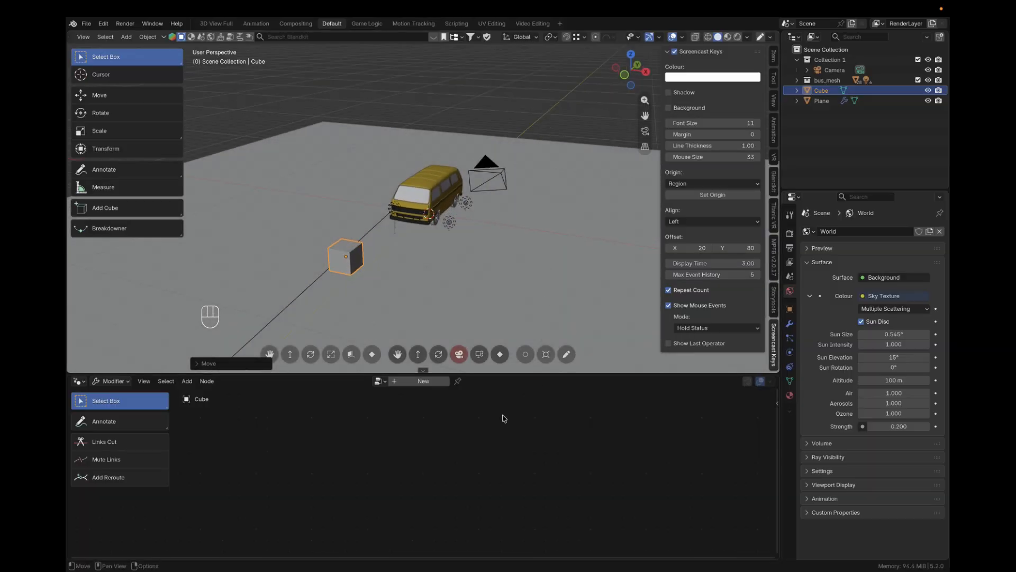
Create a geometry node tree for the cube with its Group Input and Group Output spread apart, and display the cube's modifier settings
{"action": "left_click", "coordinate": [424, 382]}
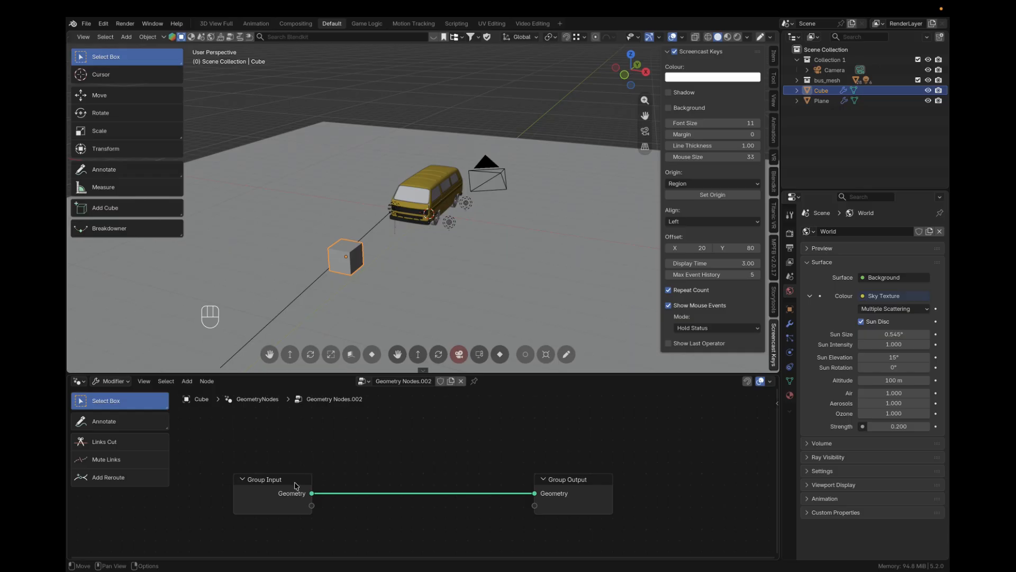
{"action": "left_click_drag", "start_coordinate": [294, 486], "coordinate": [281, 477]}
{"action": "left_click_drag", "start_coordinate": [565, 480], "coordinate": [589, 451]}
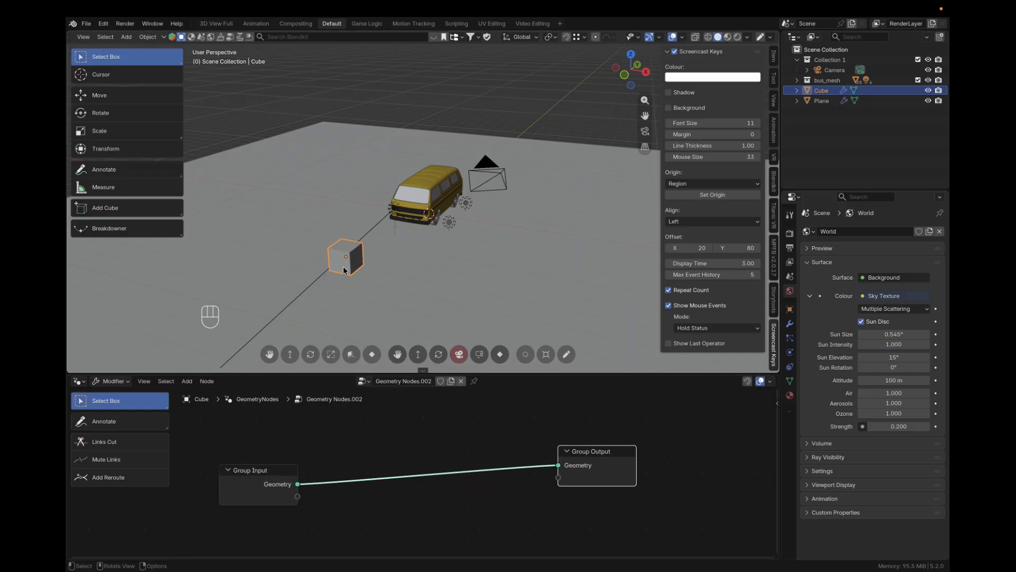
{"action": "left_click", "coordinate": [789, 325]}
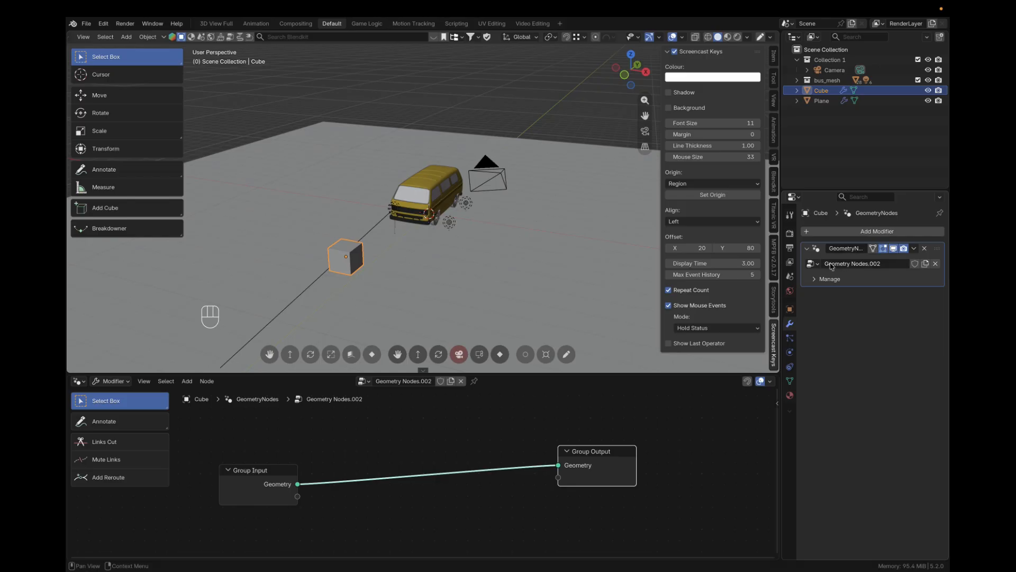
Add an Instance on Points node and insert it into the link between Group Input and Group Output
{"action": "left_click", "coordinate": [405, 441]}
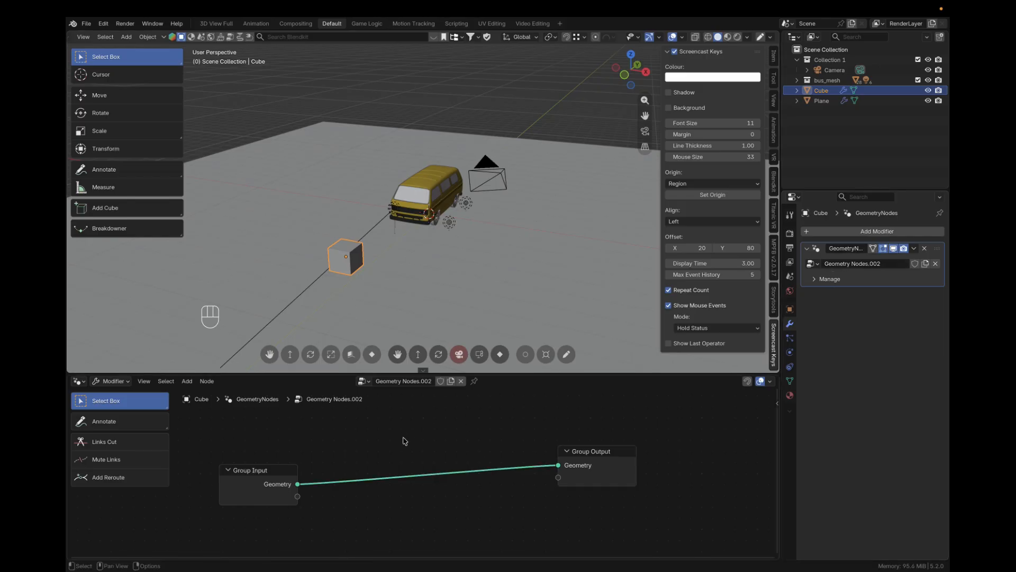
{"action": "key", "text": "shift+a"}
{"action": "left_click", "coordinate": [373, 344]}
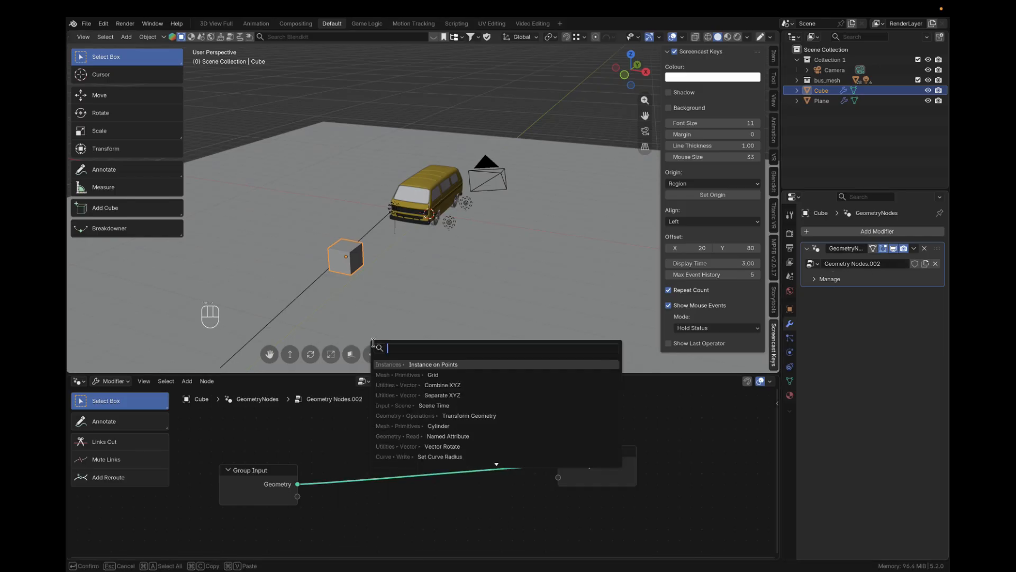
{"action": "type", "text": "insta"}
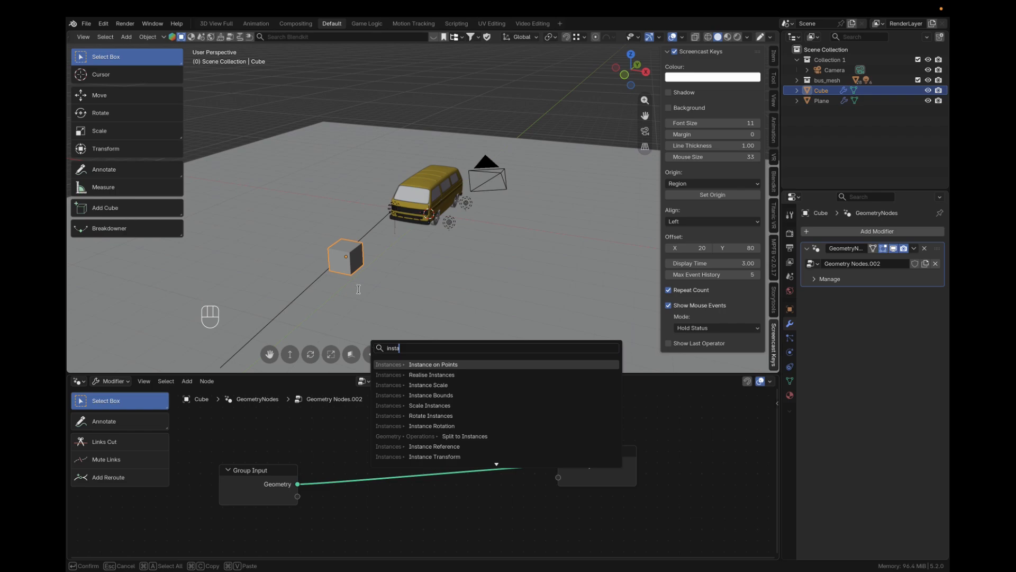
{"action": "left_click", "coordinate": [436, 364]}
{"action": "left_click", "coordinate": [407, 406]}
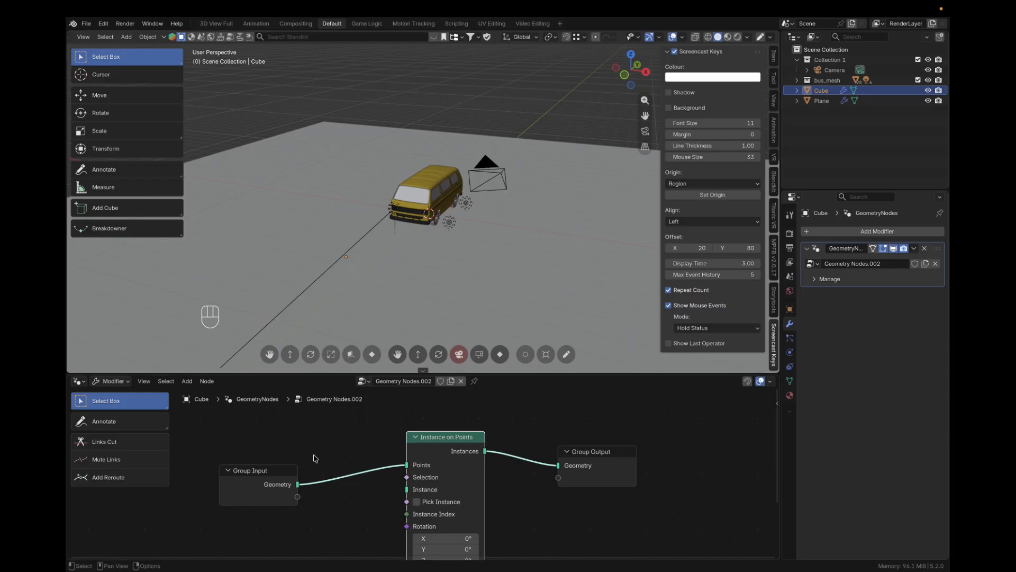
Shift the Group Input node down and add a UV Sphere node above it
{"action": "left_click_drag", "start_coordinate": [265, 470], "coordinate": [264, 484]}
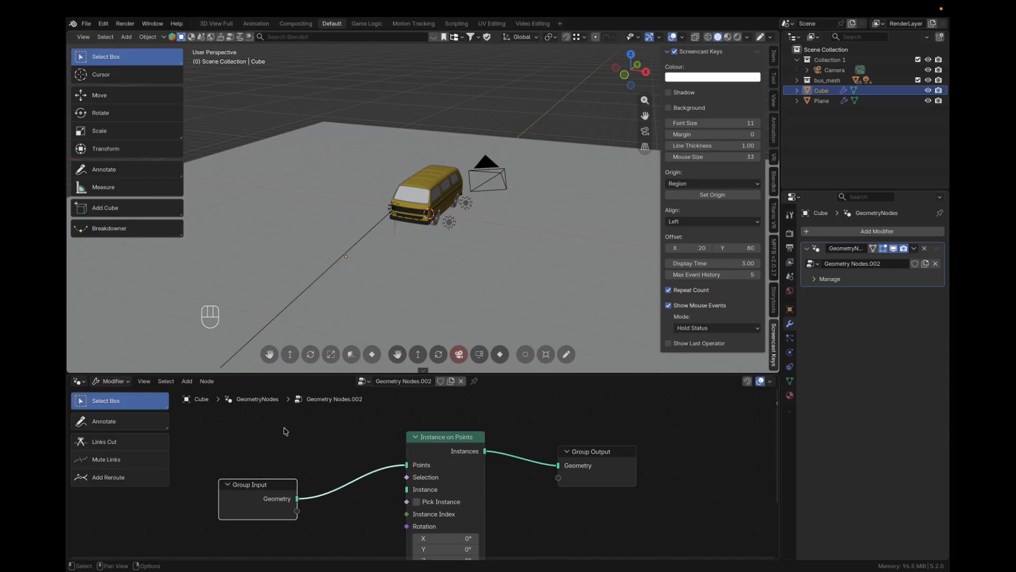
{"action": "key", "text": "shift+a"}
{"action": "left_click", "coordinate": [277, 342]}
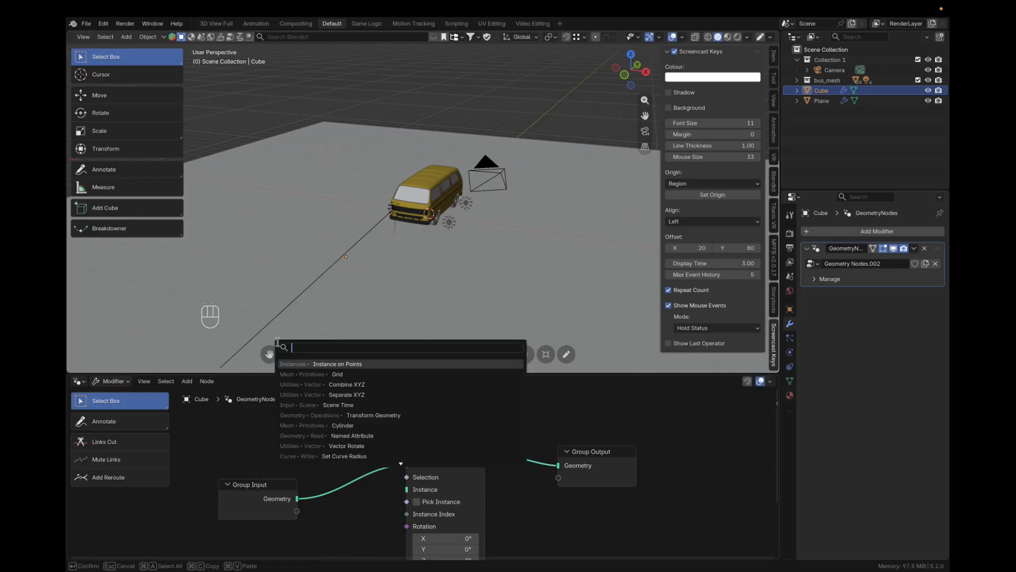
{"action": "type", "text": "sp"}
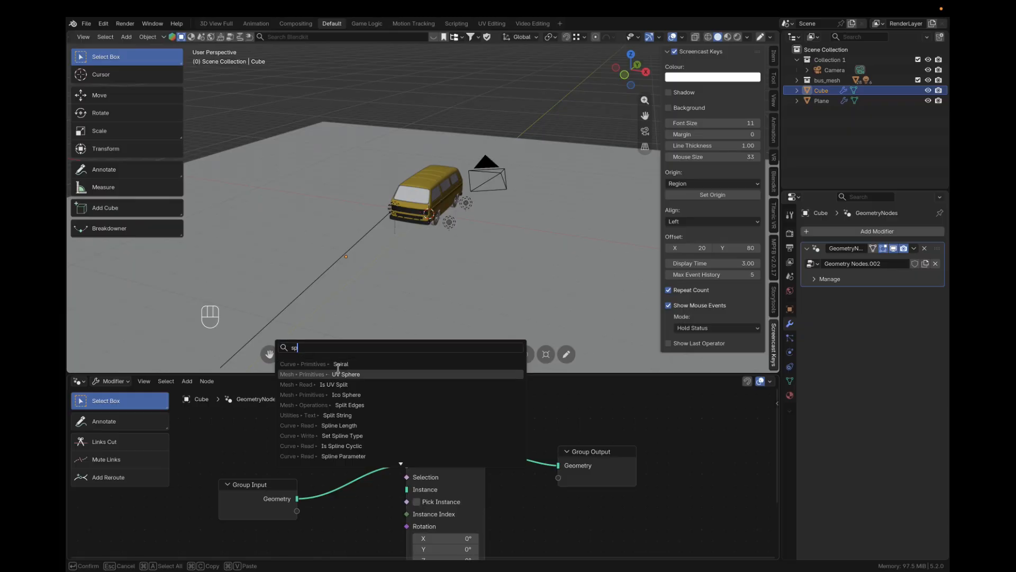
{"action": "left_click", "coordinate": [355, 374]}
{"action": "left_click", "coordinate": [262, 387]}
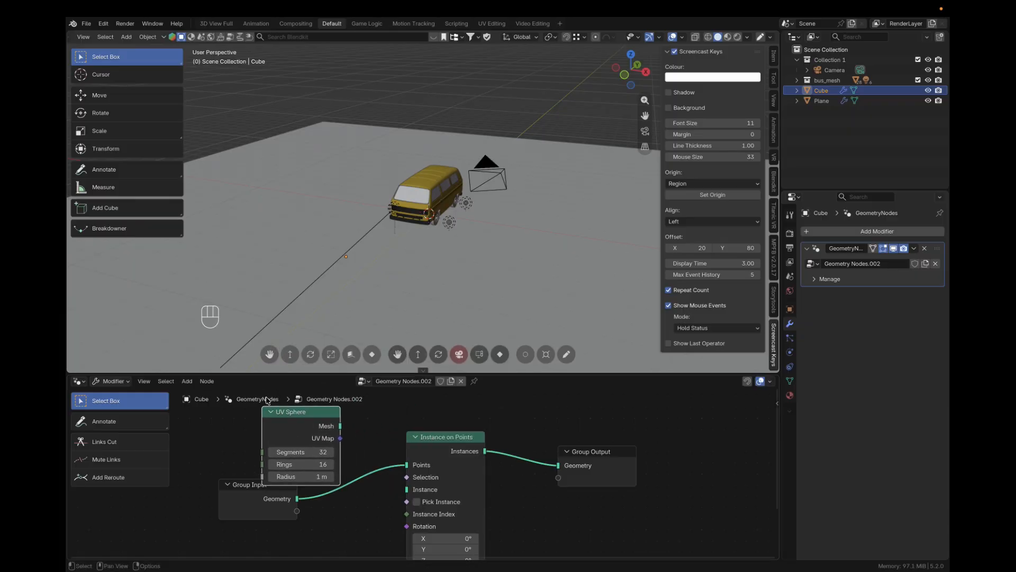
Space out the nodes and link the UV Sphere's Mesh output to the Instance input of Instance on Points
{"action": "left_click_drag", "start_coordinate": [453, 443], "coordinate": [458, 474]}
{"action": "left_click_drag", "start_coordinate": [270, 497], "coordinate": [265, 514]}
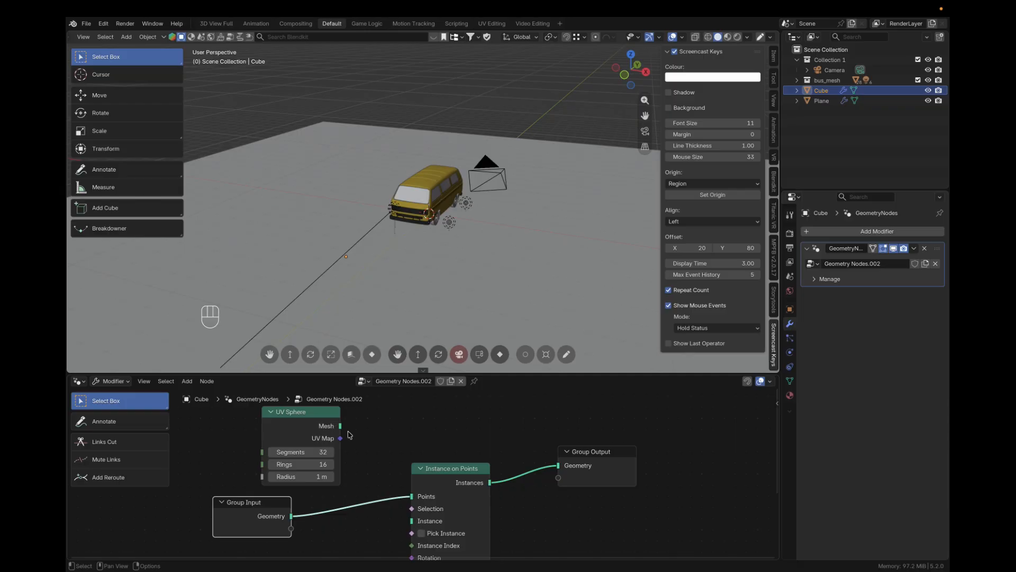
{"action": "left_click_drag", "start_coordinate": [340, 425], "coordinate": [412, 520]}
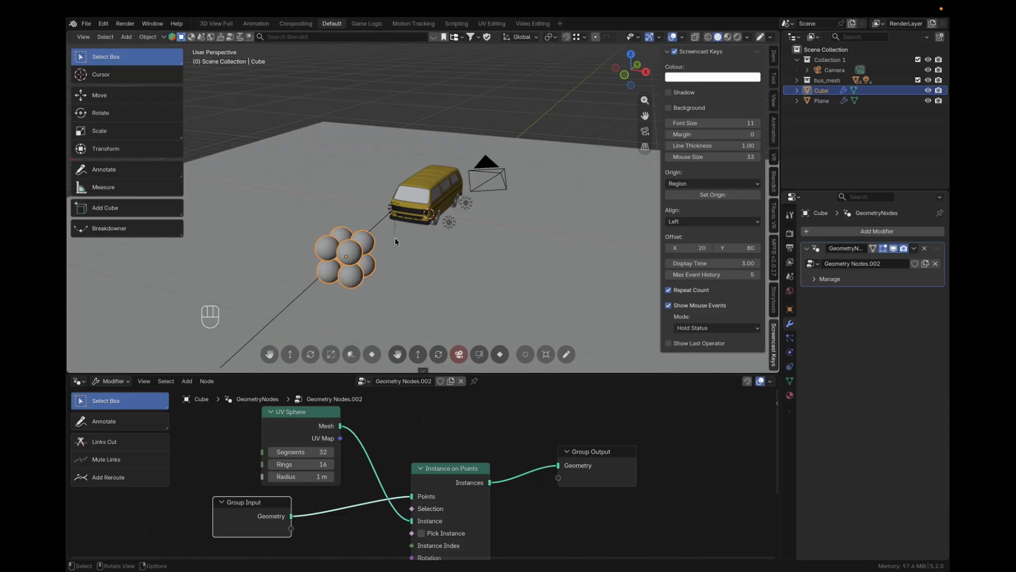
{"action": "scroll", "coordinate": [349, 259], "scroll_direction": "up", "scroll_amount": 3}
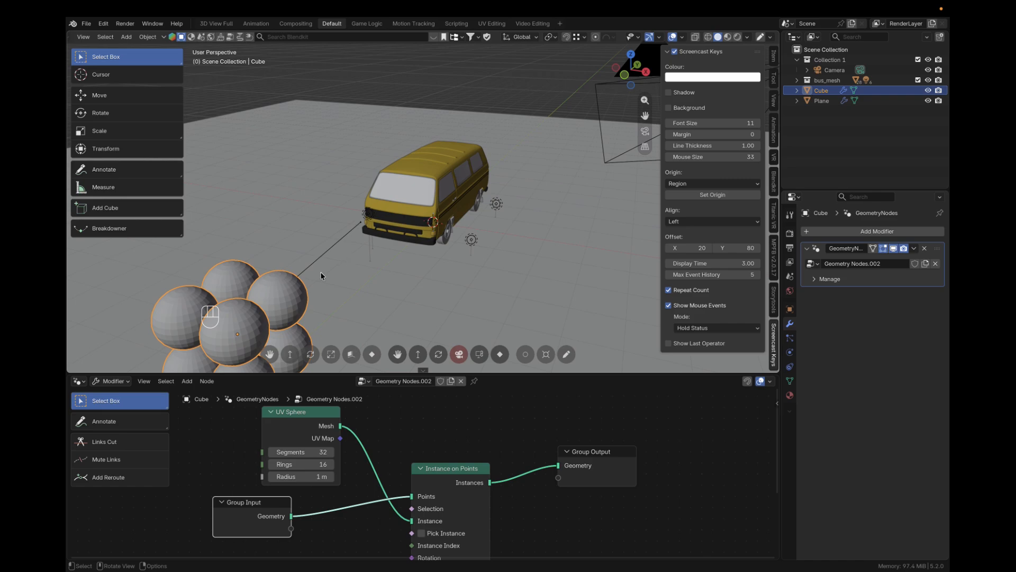
{"action": "middle_click_drag", "start_coordinate": [321, 274], "coordinate": [379, 201], "text": "shift"}
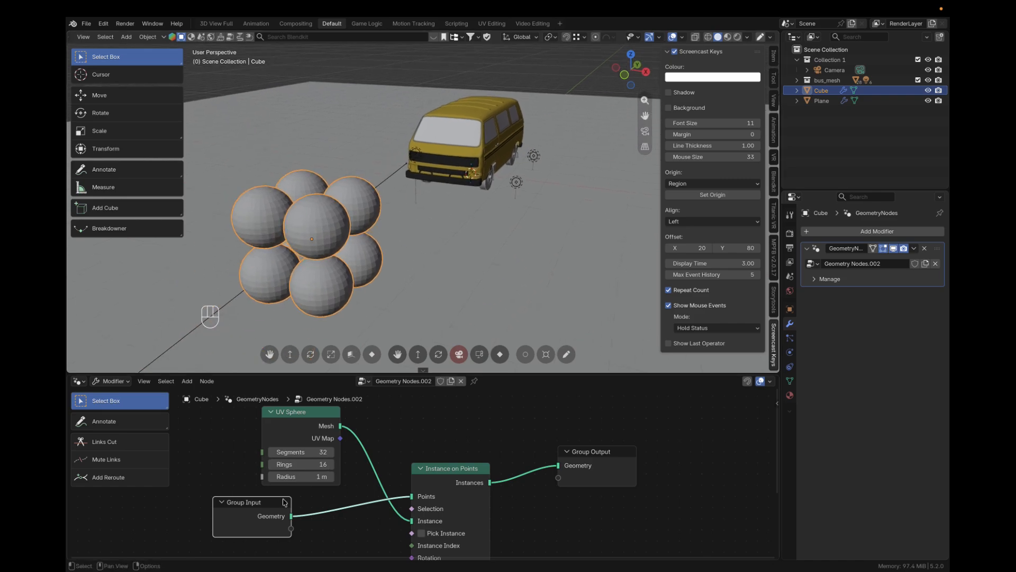
Move the Group Input node aside and add a Grid mesh primitive node beside it, below the UV Sphere
{"action": "left_click_drag", "start_coordinate": [275, 507], "coordinate": [155, 536]}
{"action": "key", "text": "shift+a"}
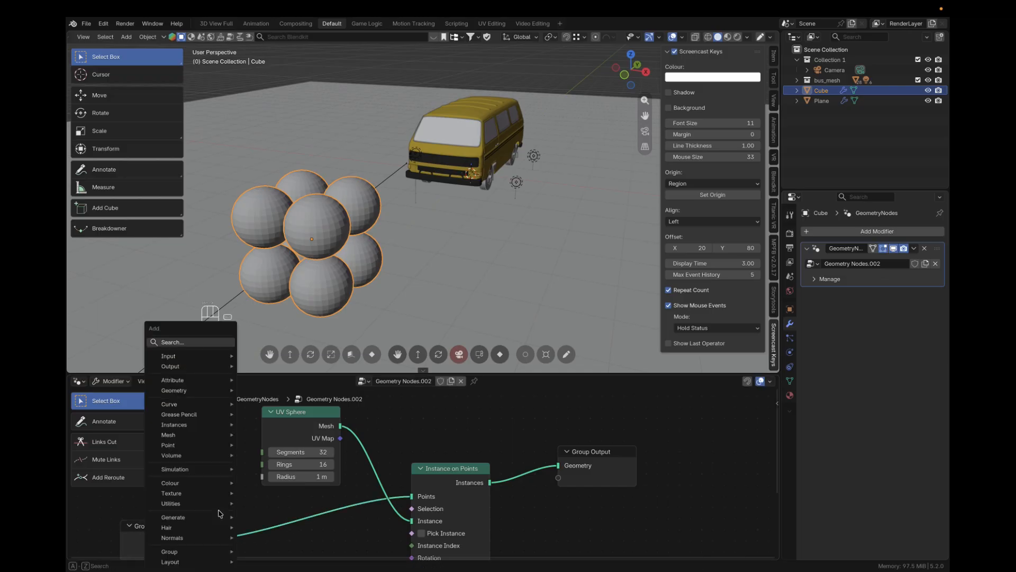
{"action": "left_click", "coordinate": [184, 343]}
{"action": "type", "text": "grid"}
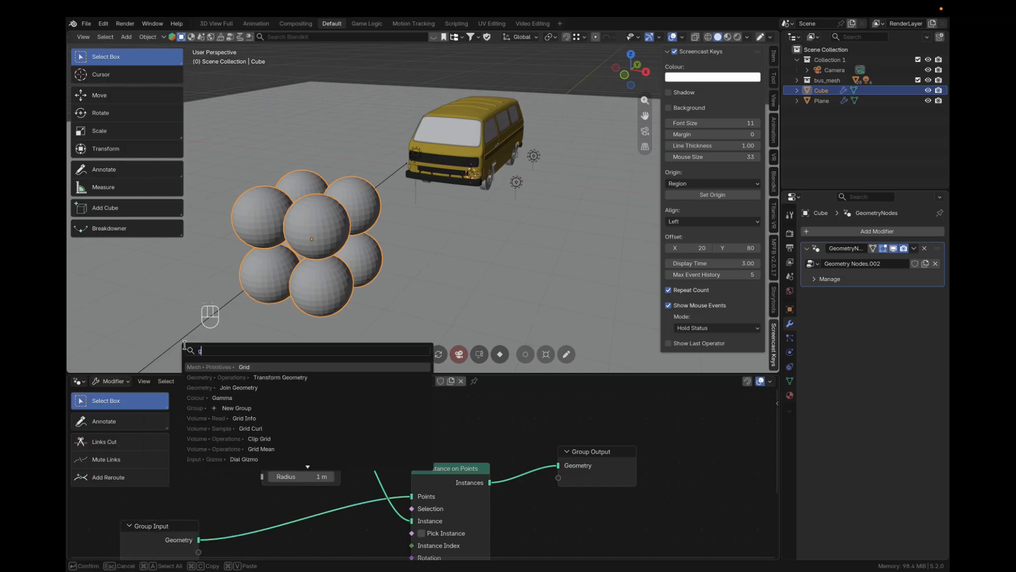
{"action": "key", "text": "Return"}
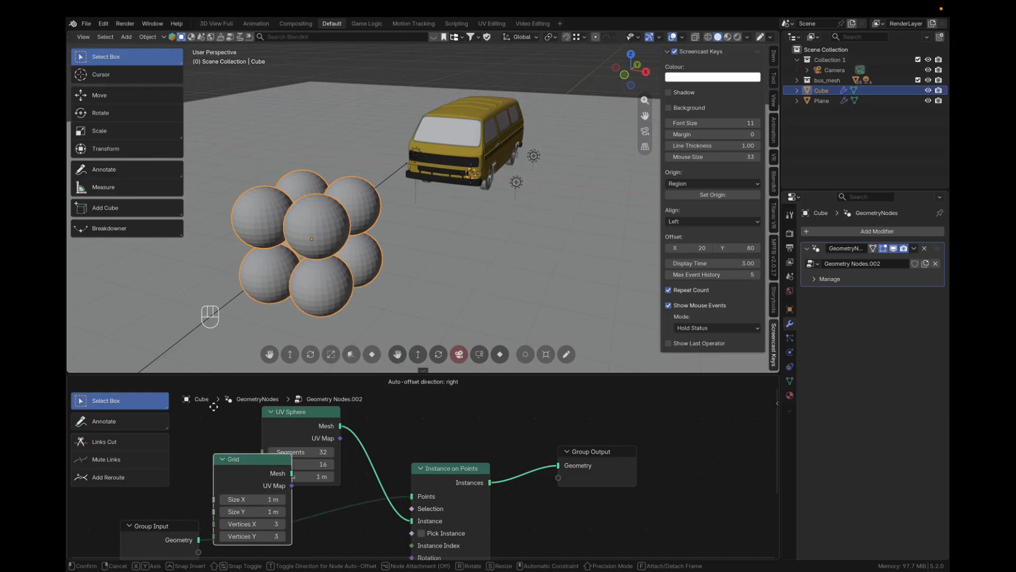
{"action": "left_click", "coordinate": [237, 458]}
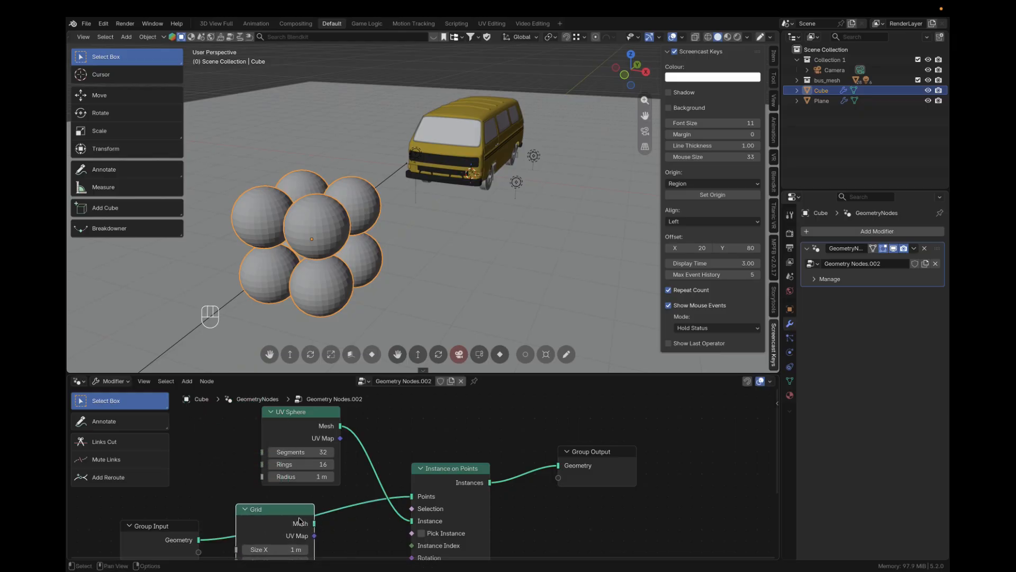
Reposition the Grid node and link its Mesh output to the Points input of Instance on Points, replacing the Group Input link
{"action": "left_click_drag", "start_coordinate": [287, 512], "coordinate": [280, 488]}
{"action": "middle_click_drag", "start_coordinate": [333, 500], "coordinate": [352, 455]}
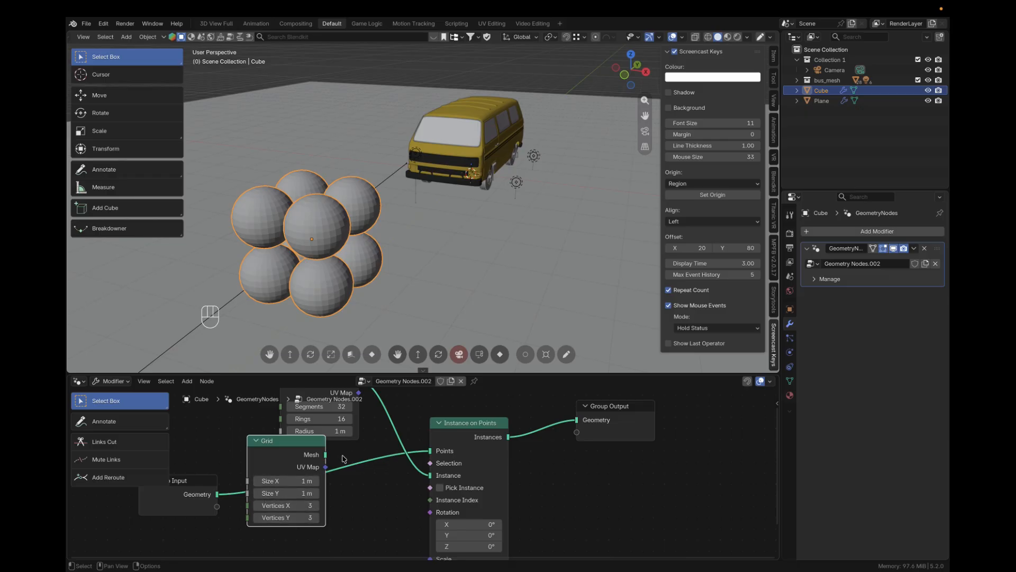
{"action": "left_click_drag", "start_coordinate": [326, 454], "coordinate": [430, 451]}
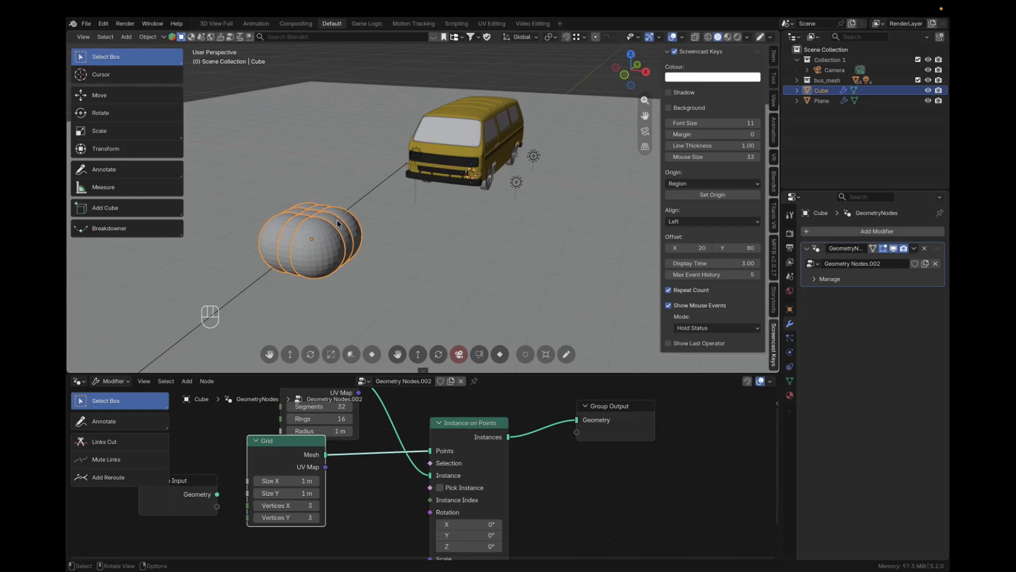
Increase the Grid node's Size X to 4.8 m and Size Y to 7 m to spread the spheres apart
{"action": "middle_click_drag", "start_coordinate": [338, 223], "coordinate": [347, 260]}
{"action": "scroll", "coordinate": [343, 210], "scroll_direction": "up", "scroll_amount": 6}
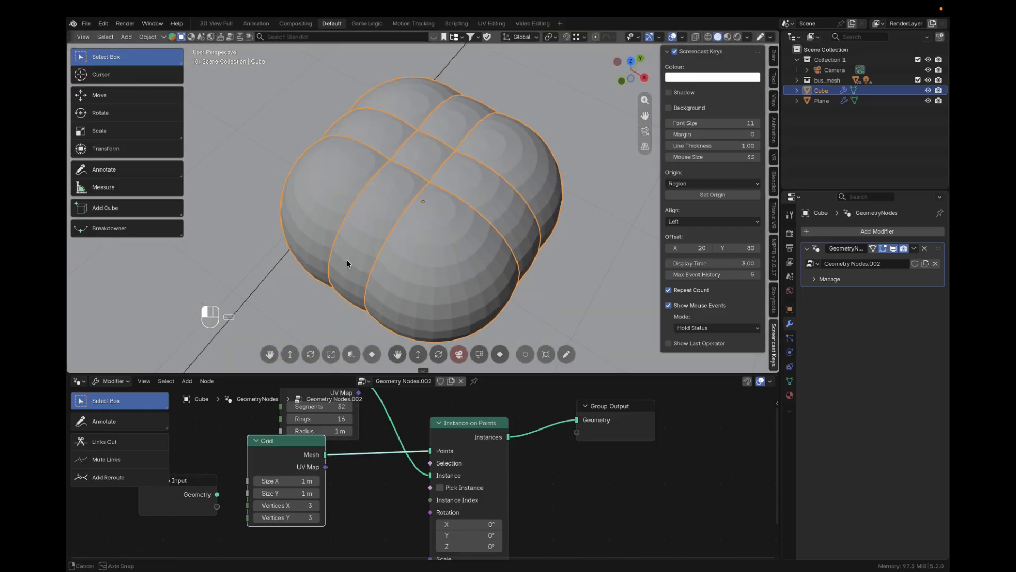
{"action": "left_click_drag", "start_coordinate": [286, 481], "coordinate": [360, 481]}
{"action": "scroll", "coordinate": [356, 277], "scroll_direction": "down", "scroll_amount": 5}
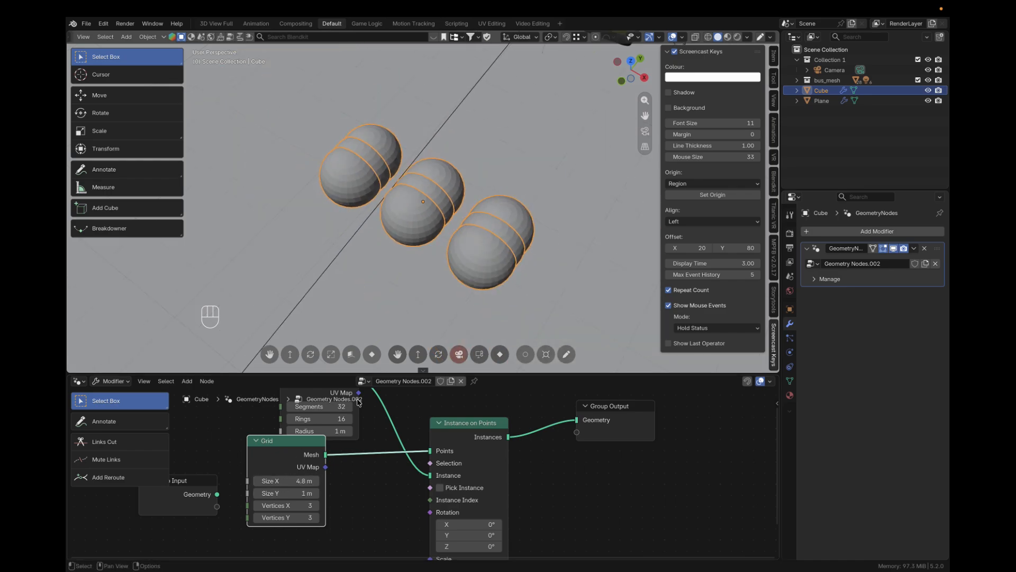
{"action": "left_click_drag", "start_coordinate": [288, 493], "coordinate": [366, 493]}
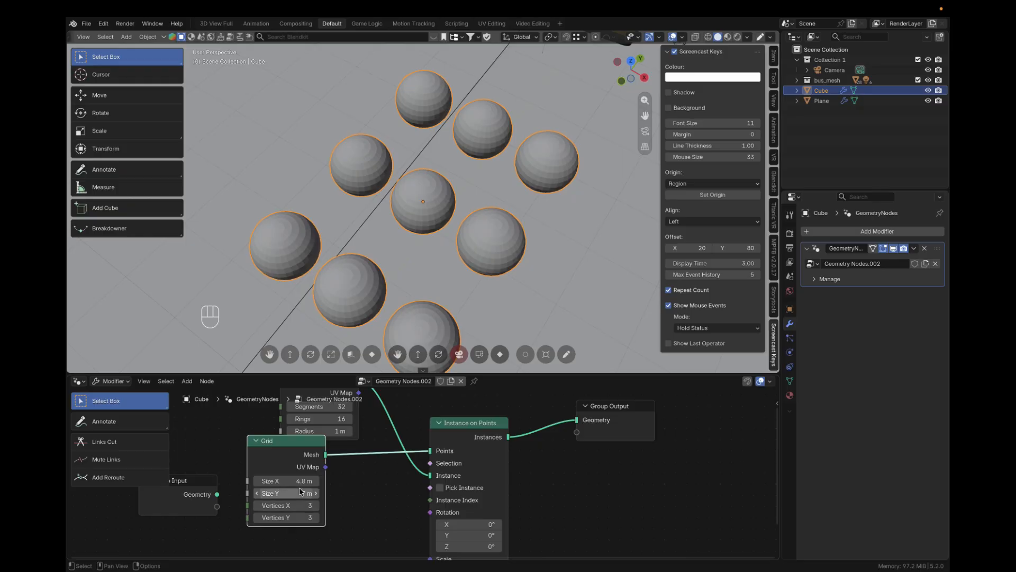
Set the Grid node's Vertices X and Vertices Y to 5
{"action": "scroll", "coordinate": [408, 295], "scroll_direction": "down", "scroll_amount": 5}
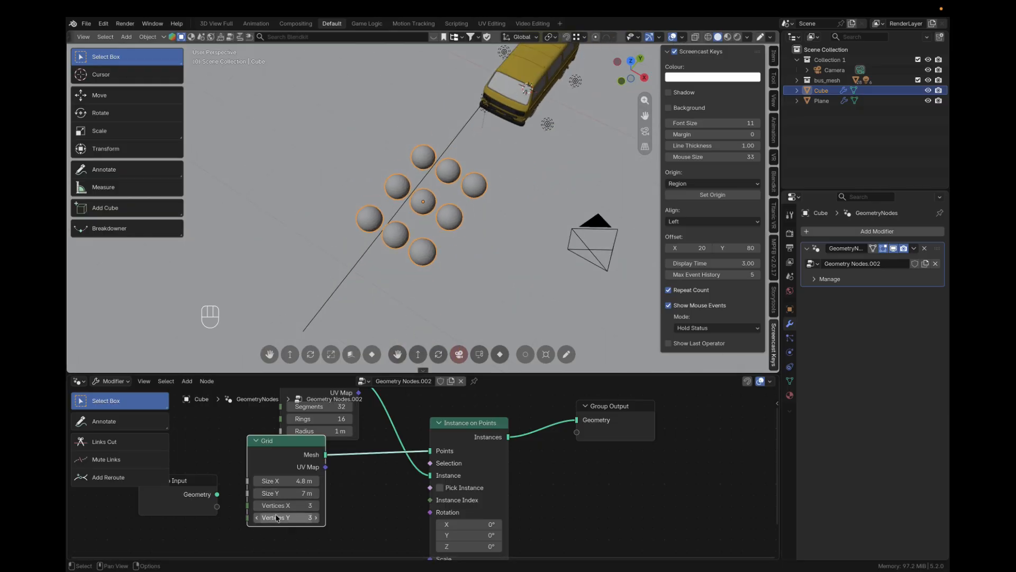
{"action": "left_click_drag", "start_coordinate": [276, 517], "coordinate": [280, 506]}
{"action": "type", "text": "5"}
{"action": "key", "text": "Tab"}
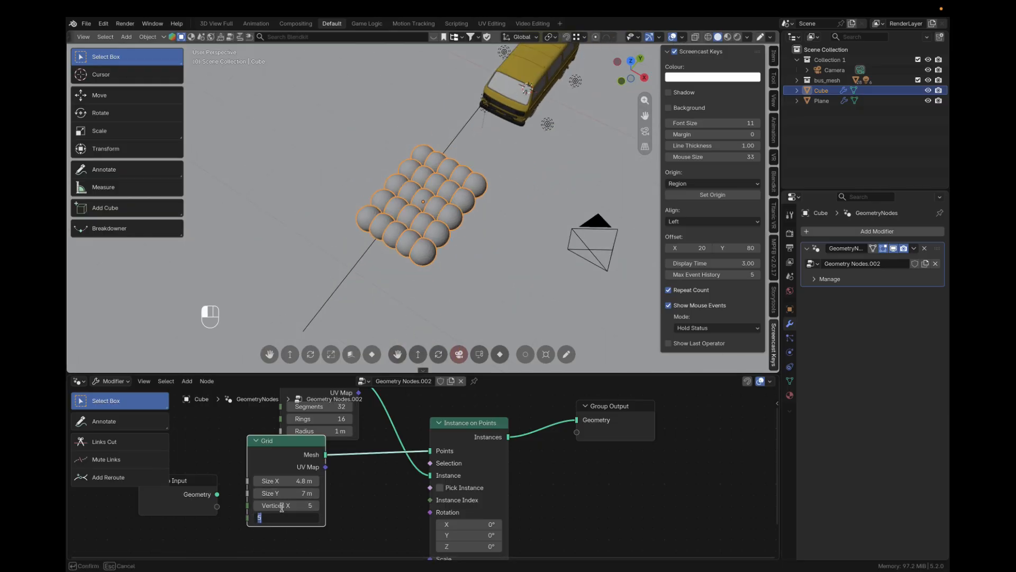
{"action": "key", "text": "Return"}
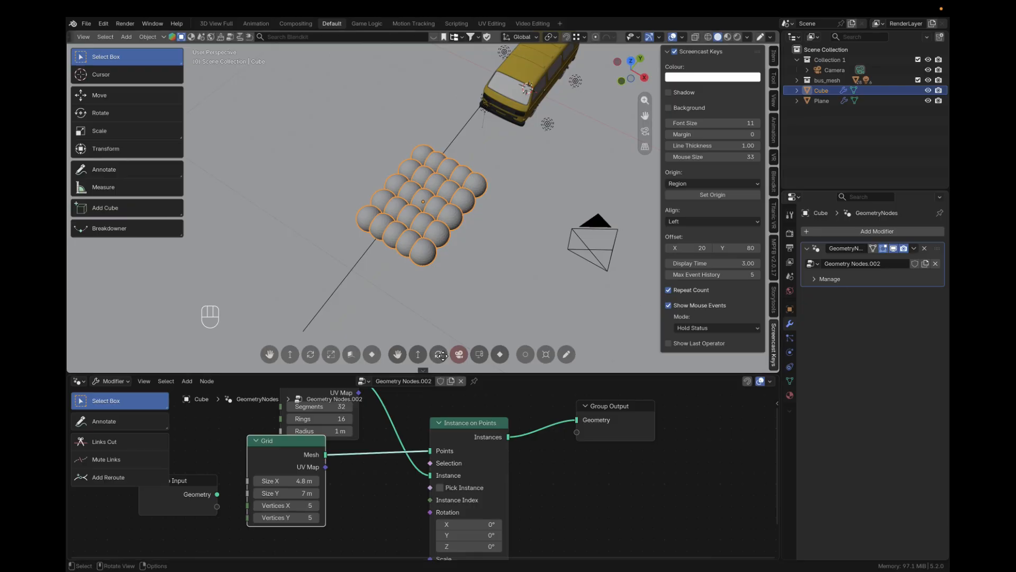
Enlarge the Grid node's Size X and Size Y to 12 m
{"action": "scroll", "coordinate": [444, 292], "scroll_direction": "up", "scroll_amount": 2}
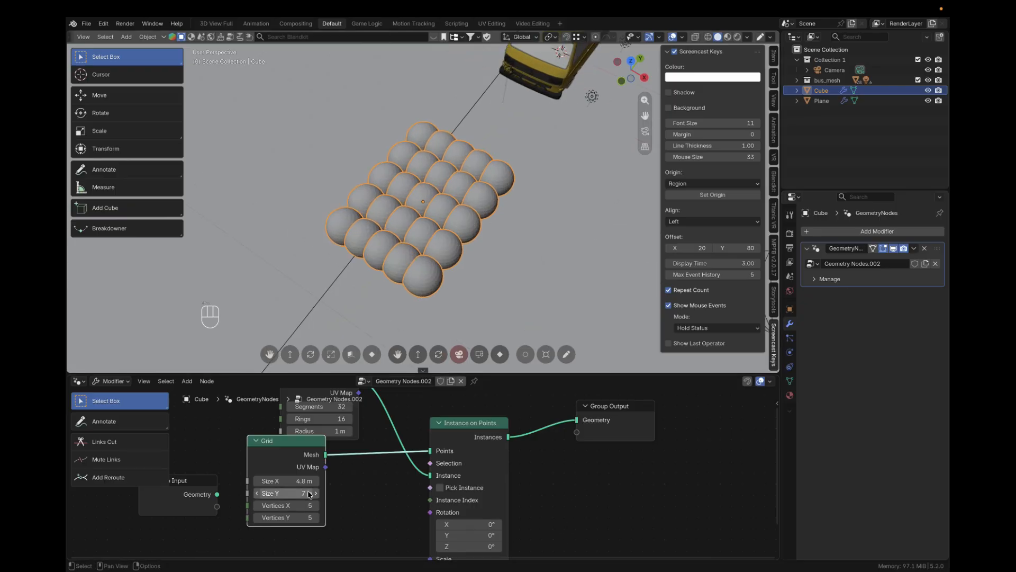
{"action": "left_click_drag", "start_coordinate": [294, 480], "coordinate": [344, 495]}
{"action": "middle_click_drag", "start_coordinate": [438, 275], "coordinate": [454, 229]}
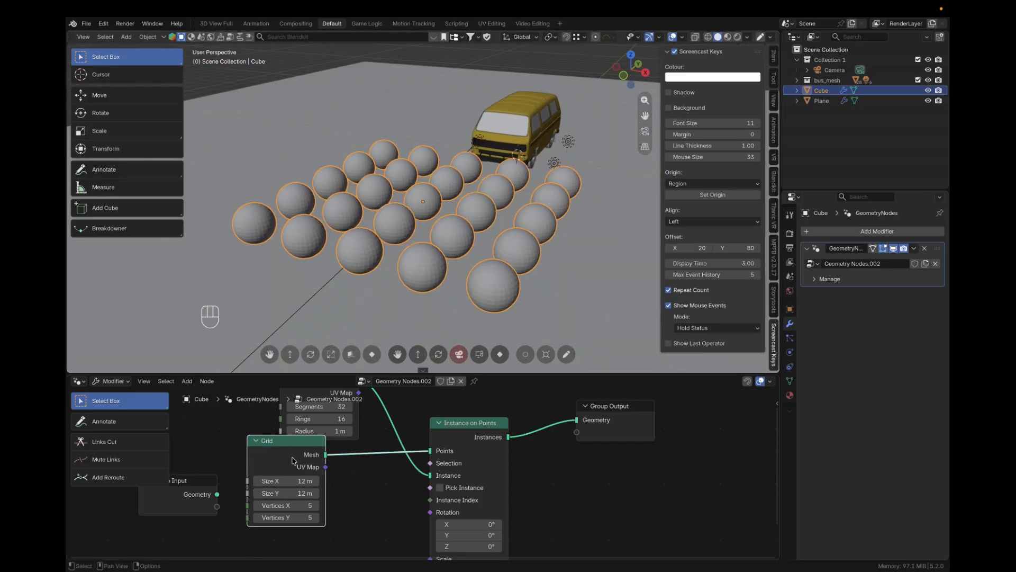
Set the Grid node's Size X and Size Y to 2 m and its Vertices X and Vertices Y to 3
{"action": "scroll", "coordinate": [318, 468], "scroll_direction": "up", "scroll_amount": 1}
{"action": "scroll", "coordinate": [284, 462], "scroll_direction": "down", "scroll_amount": 2}
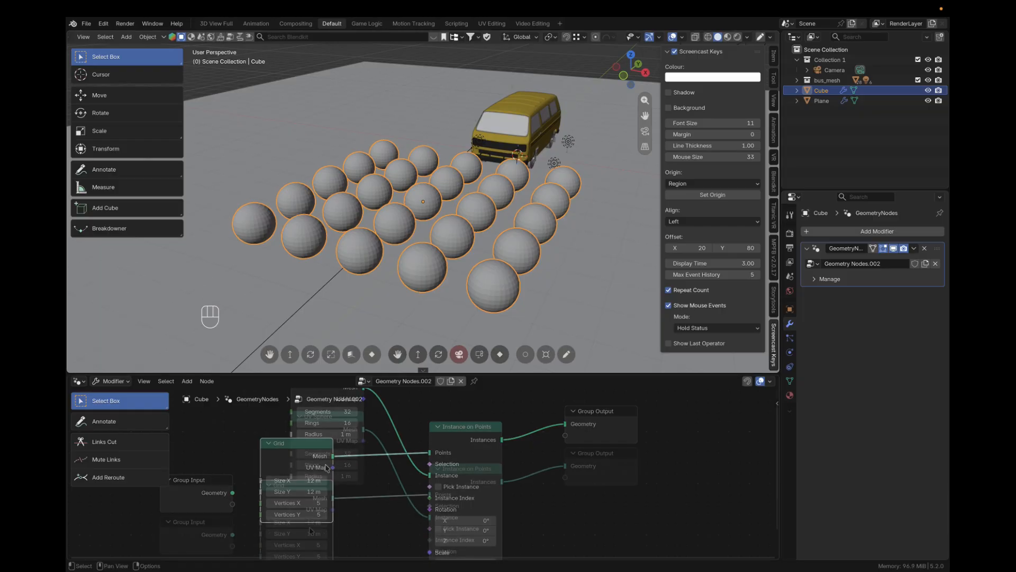
{"action": "left_click", "coordinate": [305, 523]}
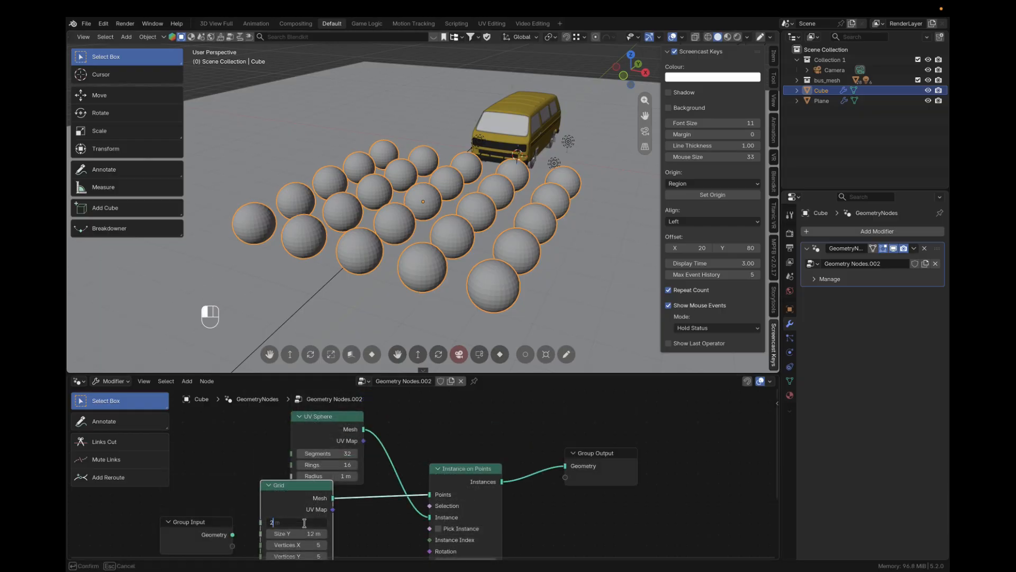
{"action": "key", "text": "Tab"}
{"action": "type", "text": "2"}
{"action": "key", "text": "Tab"}
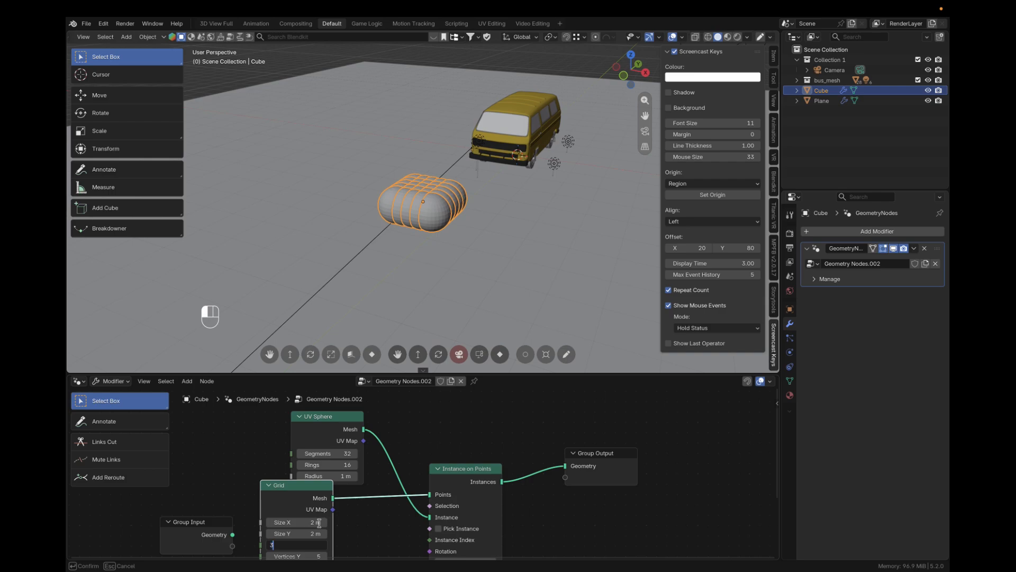
{"action": "type", "text": "3"}
{"action": "key", "text": "Tab"}
{"action": "key", "text": "Return"}
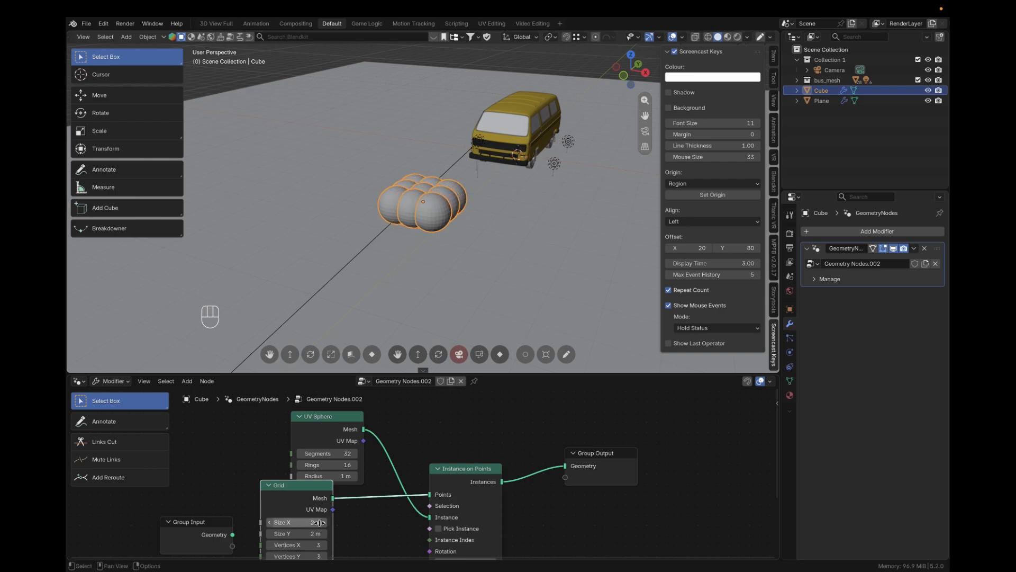
Delete the UV Sphere node and make the node editor area taller
{"action": "left_click", "coordinate": [315, 419]}
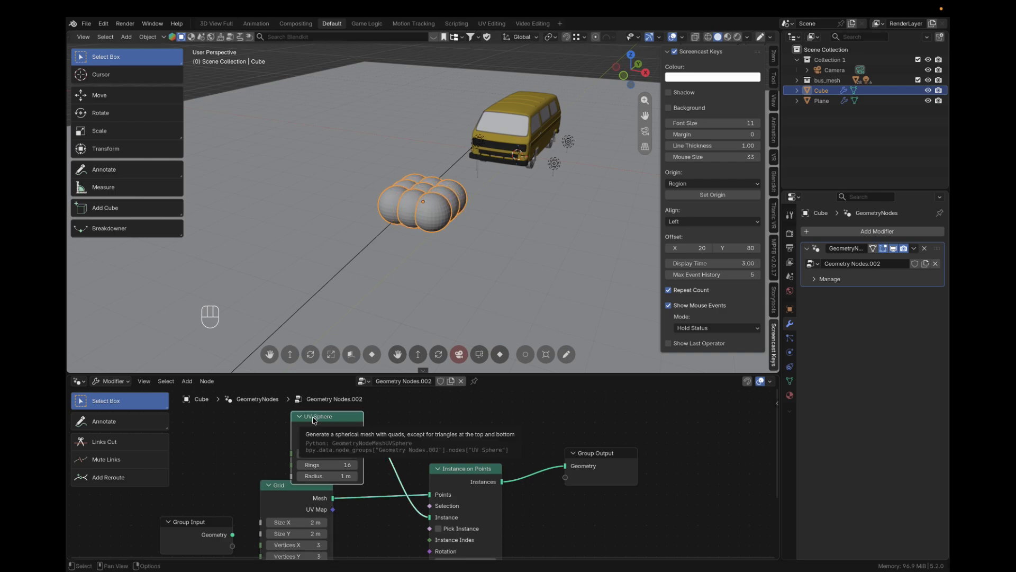
{"action": "key", "text": "BackSpace"}
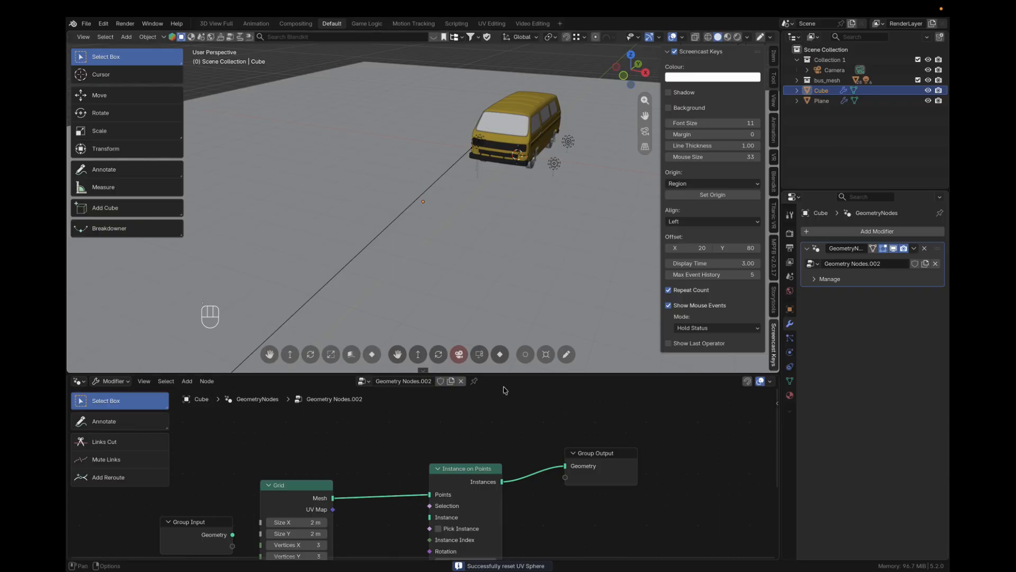
{"action": "left_click_drag", "start_coordinate": [505, 376], "coordinate": [505, 326]}
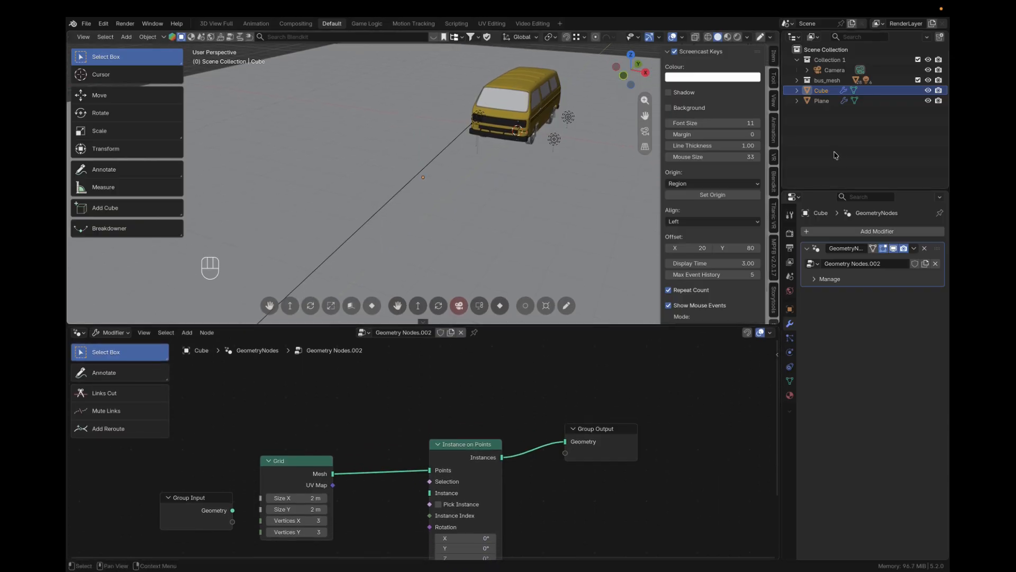
Bring the bus_mesh collection into the node tree as a Collection Info node linked to the Instance input of Instance on Points
{"action": "left_click", "coordinate": [796, 80]}
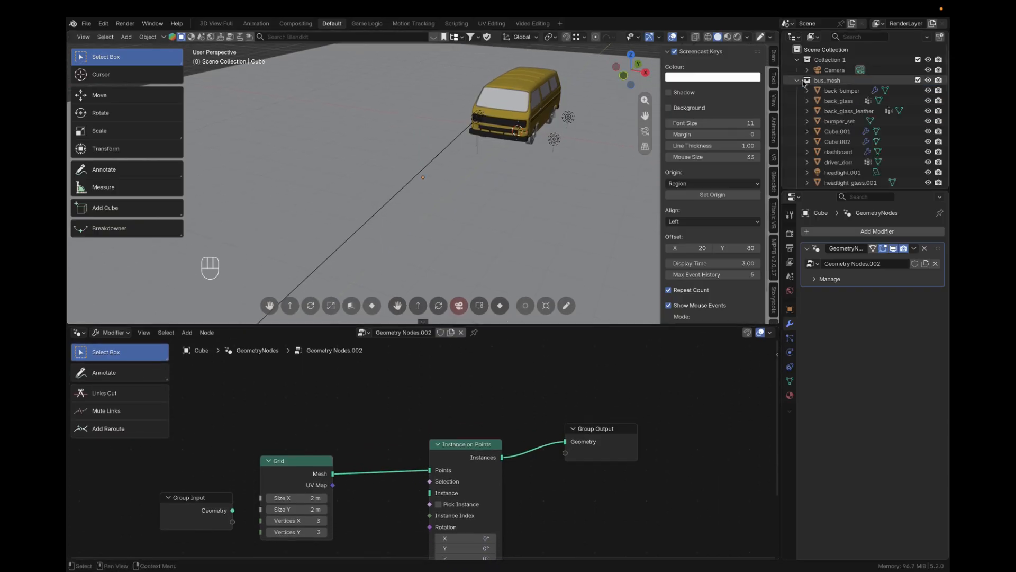
{"action": "scroll", "coordinate": [839, 103], "scroll_direction": "down", "scroll_amount": 3}
{"action": "scroll", "coordinate": [839, 103], "scroll_direction": "up", "scroll_amount": 3}
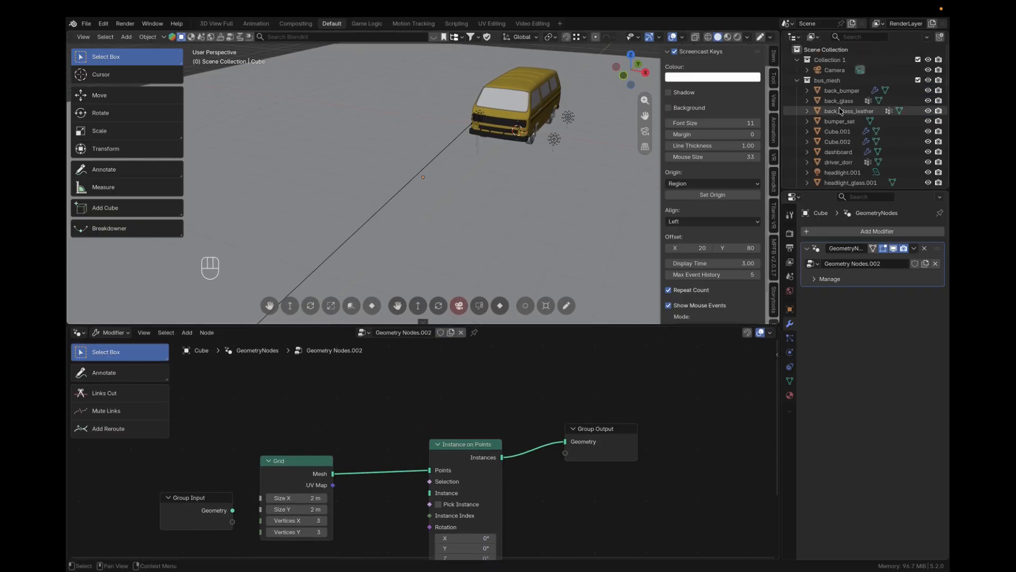
{"action": "left_click", "coordinate": [797, 80]}
{"action": "left_click_drag", "start_coordinate": [827, 80], "coordinate": [430, 493]}
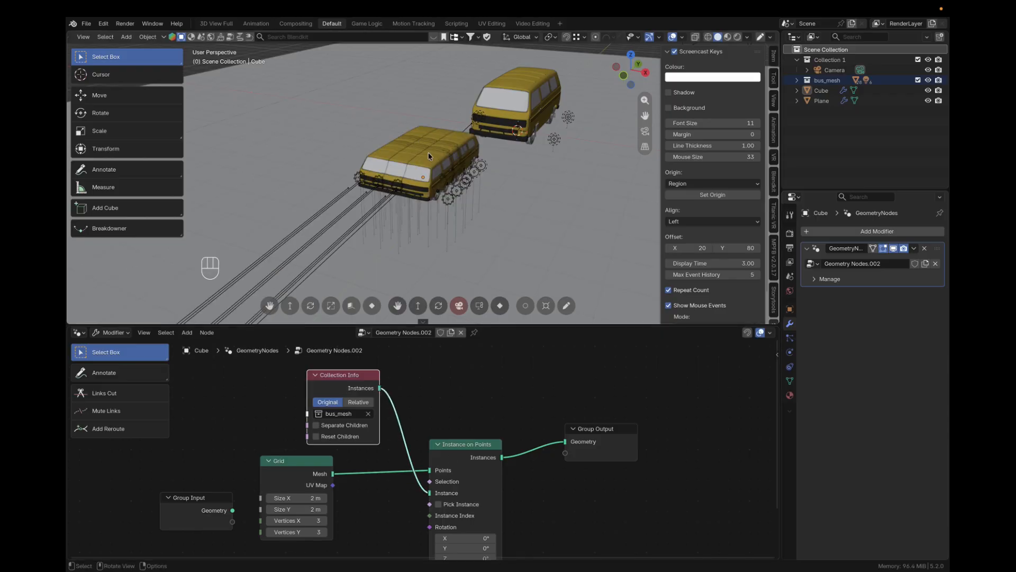
Set the Grid node's Size X to 7.2 m and Size Y to 10.4 m to space out the bus instances
{"action": "middle_click_drag", "start_coordinate": [443, 180], "coordinate": [507, 180]}
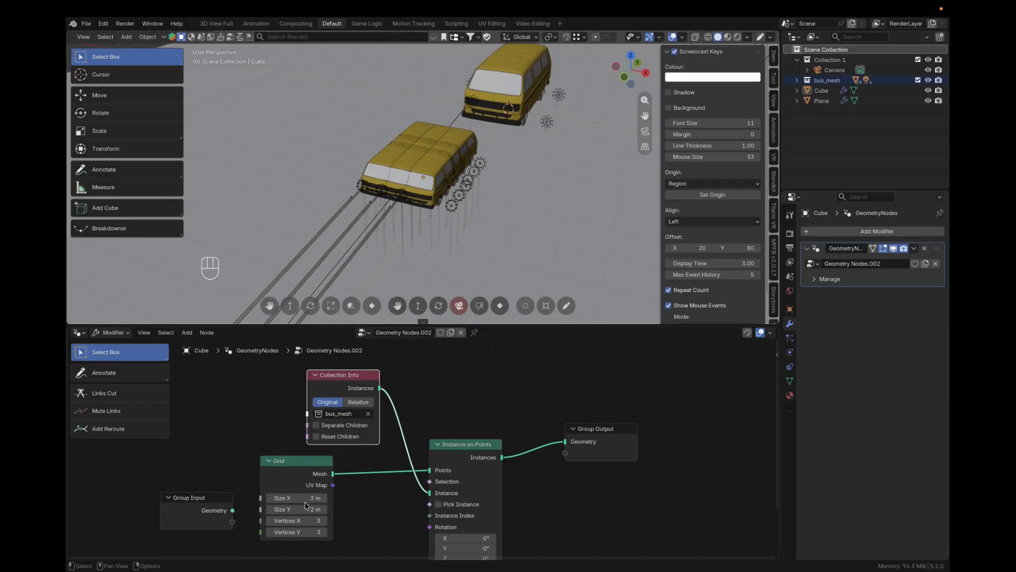
{"action": "mouse_move", "coordinate": [305, 499]}
{"action": "left_mouse_down"}
{"action": "mouse_move", "coordinate": [324, 500]}
{"action": "mouse_move", "coordinate": [297, 509]}
{"action": "mouse_move", "coordinate": [312, 509]}
{"action": "mouse_move", "coordinate": [319, 488]}
{"action": "left_mouse_up"}
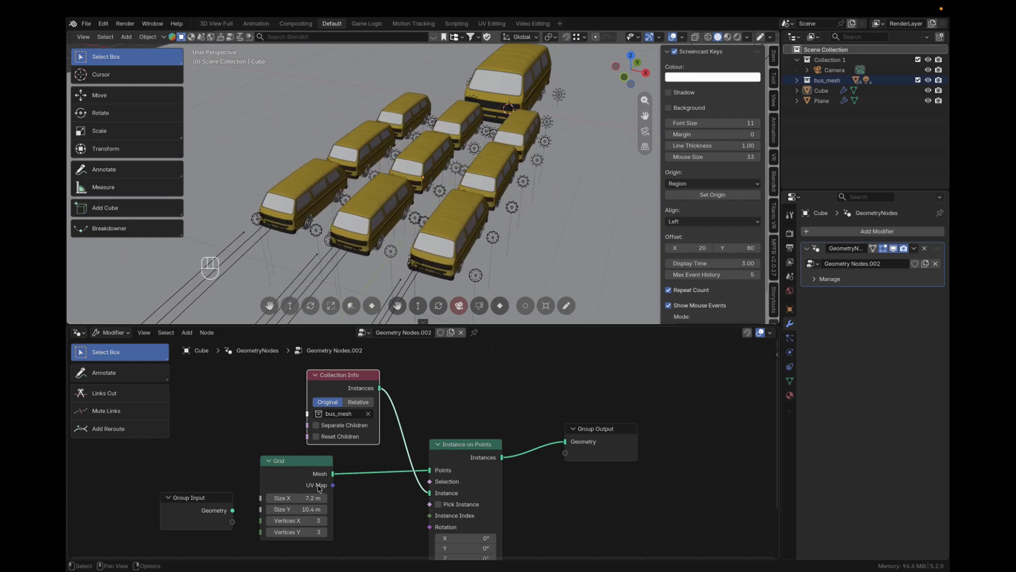
{"action": "scroll", "coordinate": [481, 230], "scroll_direction": "down", "scroll_amount": 4}
{"action": "left_click", "coordinate": [490, 120]}
{"action": "mouse_move", "coordinate": [536, 172]}
{"action": "middle_mouse_down"}
{"action": "mouse_move", "coordinate": [493, 150]}
{"action": "mouse_move", "coordinate": [521, 159]}
{"action": "middle_mouse_up"}
{"action": "left_click", "coordinate": [580, 187]}
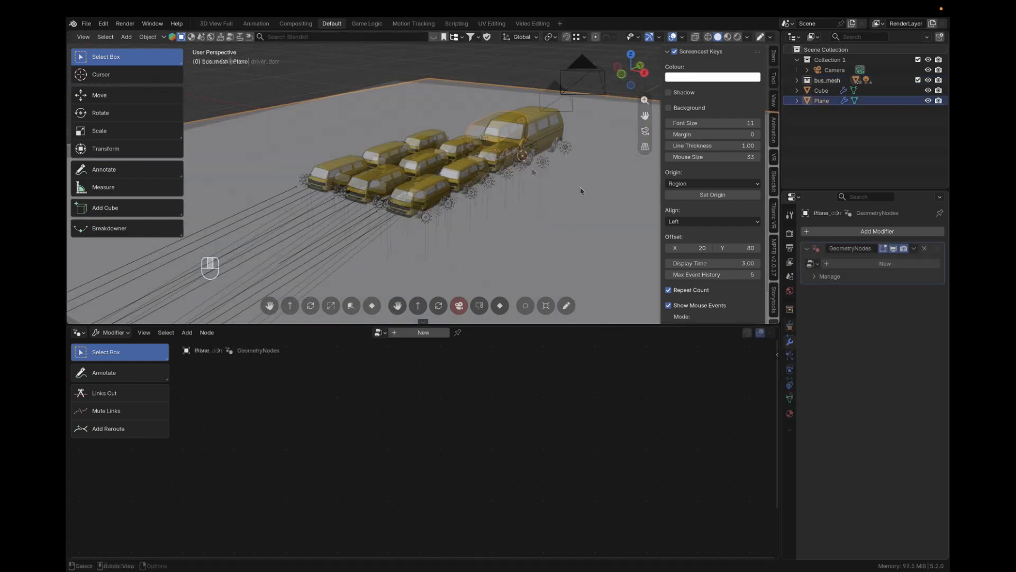
Add a Transform Geometry node to the Cube's node tree, inserted between Instance on Points and Group Output
{"action": "left_click", "coordinate": [422, 172]}
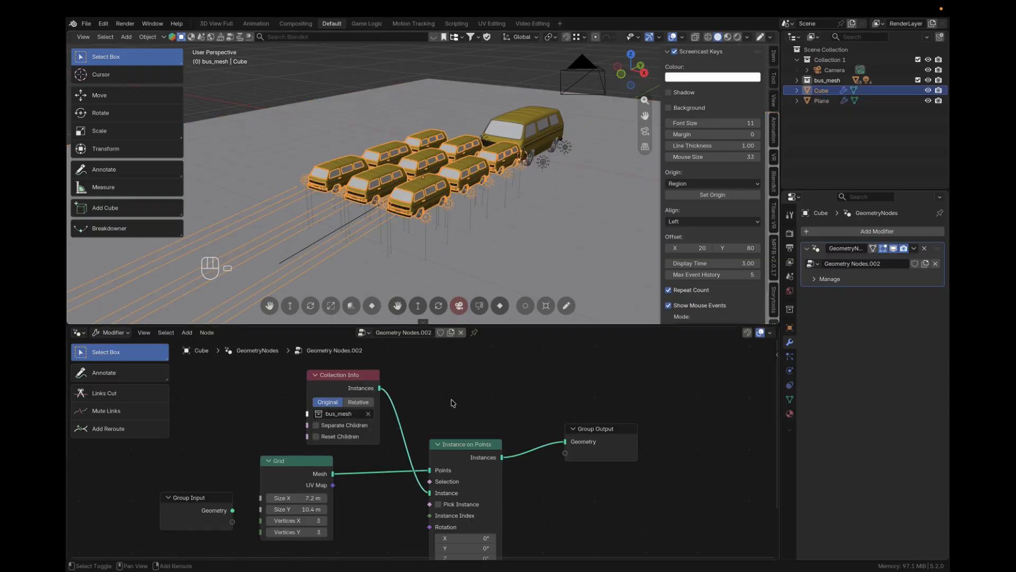
{"action": "key", "text": "shift+a"}
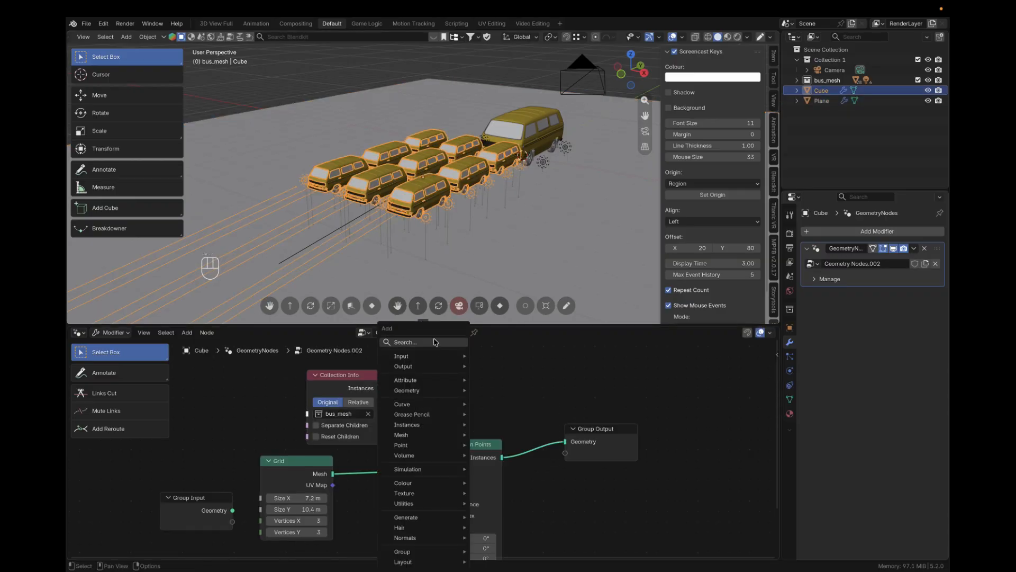
{"action": "left_click", "coordinate": [435, 342]}
{"action": "type", "text": "tran"}
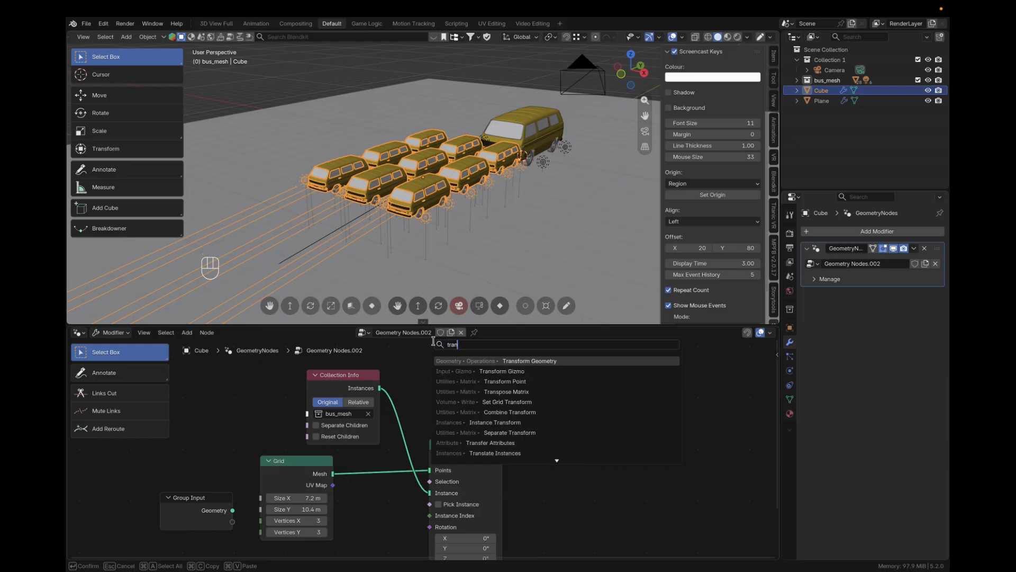
{"action": "left_click", "coordinate": [536, 360]}
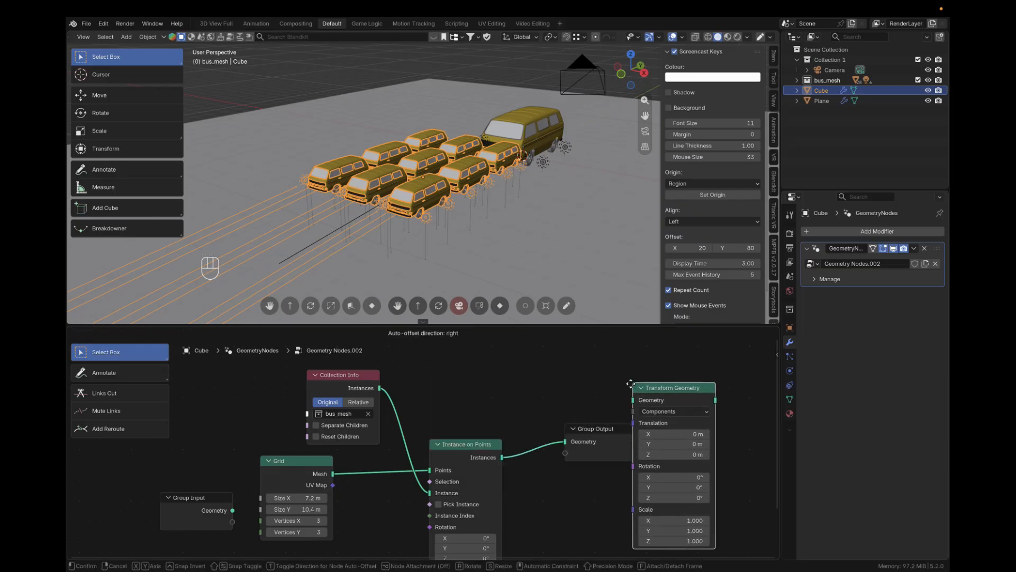
{"action": "left_click", "coordinate": [664, 379]}
{"action": "middle_click_drag", "start_coordinate": [475, 495], "coordinate": [573, 466]}
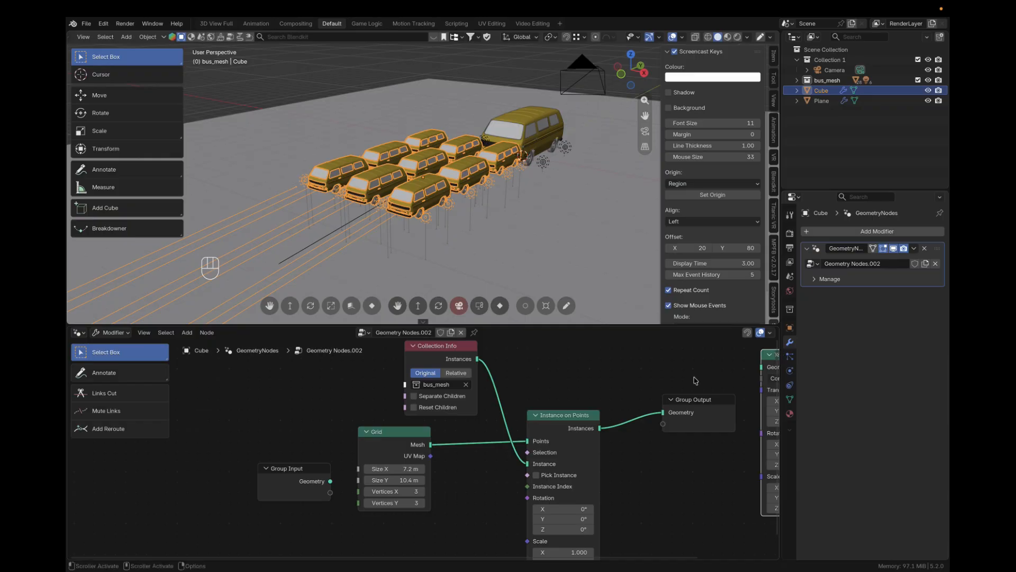
{"action": "middle_click_drag", "start_coordinate": [694, 379], "coordinate": [646, 377]}
{"action": "left_click_drag", "start_coordinate": [751, 361], "coordinate": [611, 381]}
Set the Transform Geometry node's Scale to 3 on all axes
{"action": "left_click_drag", "start_coordinate": [607, 532], "coordinate": [607, 513]}
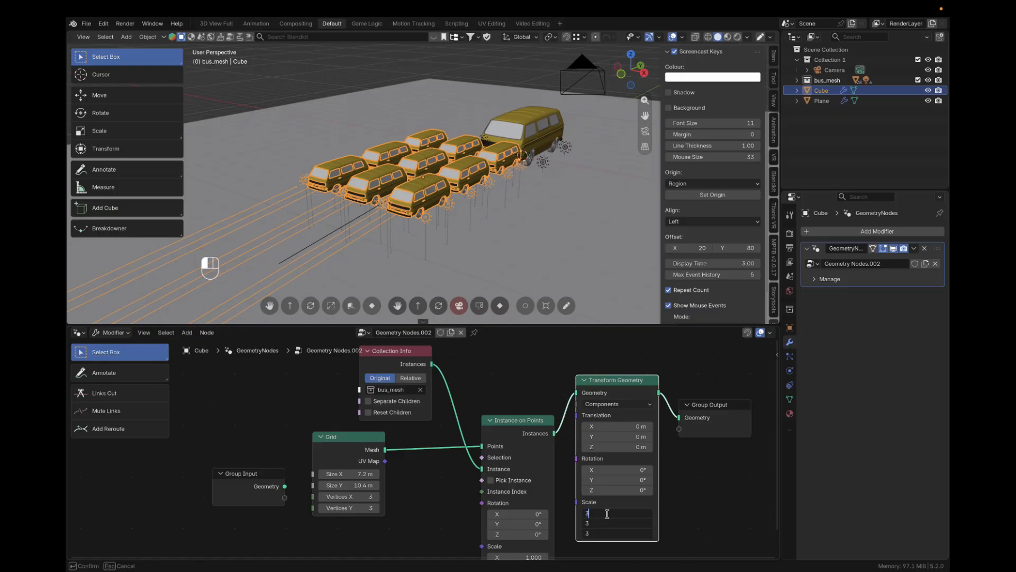
{"action": "key", "text": "Return"}
{"action": "scroll", "coordinate": [614, 515], "scroll_direction": "down", "scroll_amount": 2}
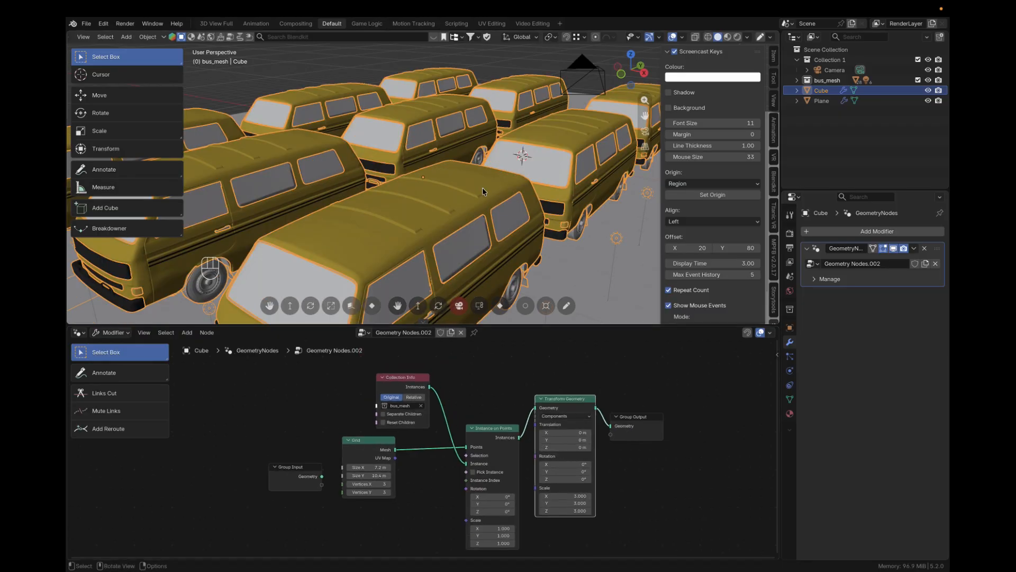
{"action": "scroll", "coordinate": [479, 190], "scroll_direction": "down", "scroll_amount": 4}
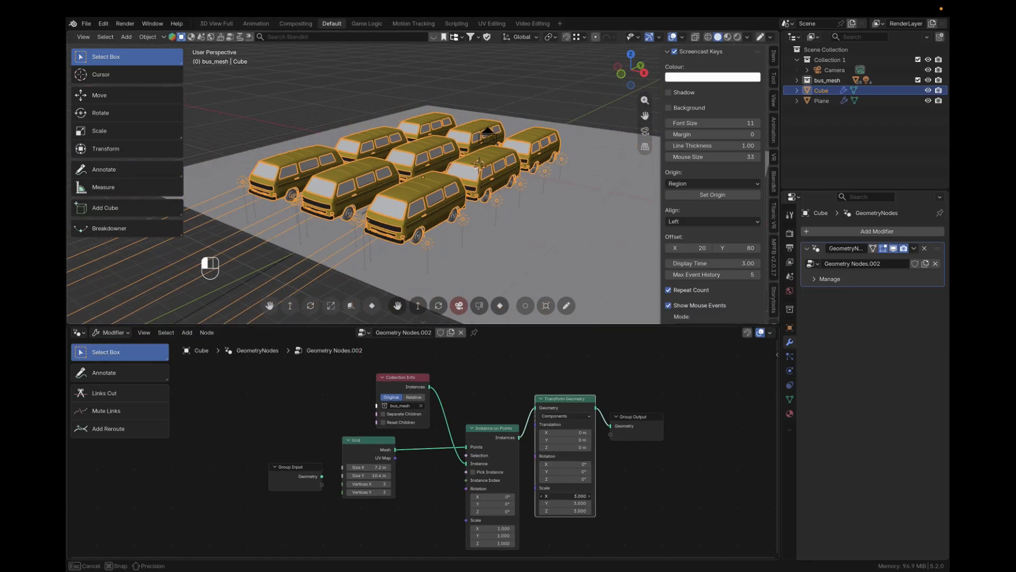
Set the Transform Geometry node's Scale to 2 on all axes and its Z Translation to -2 m
{"action": "left_click_drag", "start_coordinate": [569, 510], "coordinate": [569, 495]}
{"action": "type", "text": "2"}
{"action": "key", "text": "Return"}
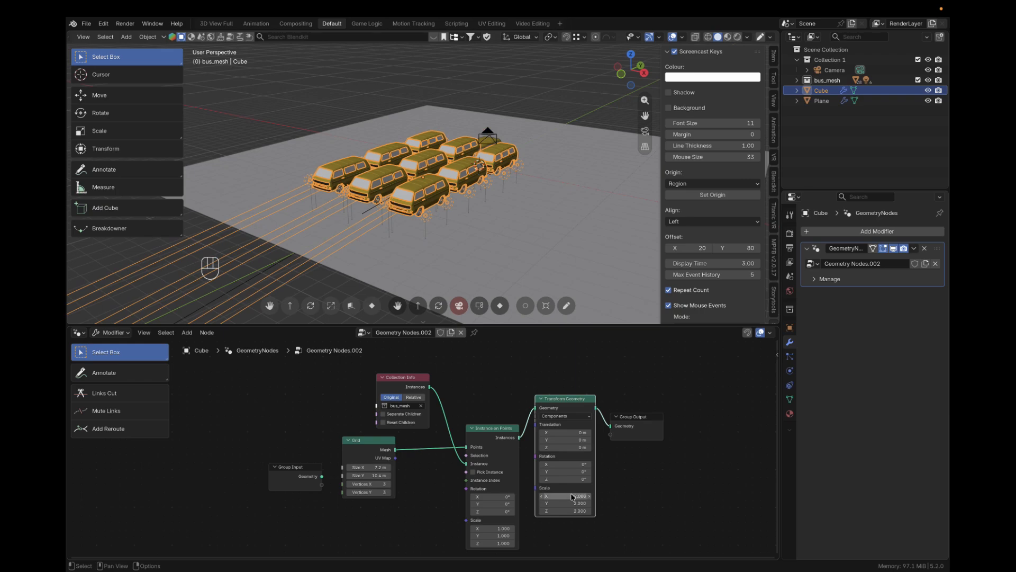
{"action": "middle_click_drag", "start_coordinate": [545, 236], "coordinate": [534, 173]}
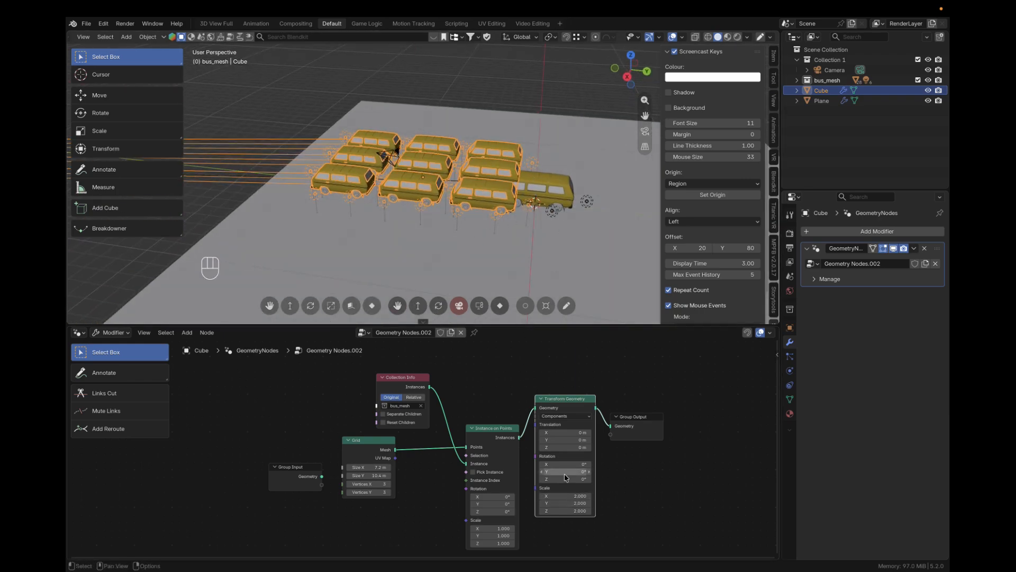
{"action": "left_click_drag", "start_coordinate": [570, 447], "coordinate": [542, 447]}
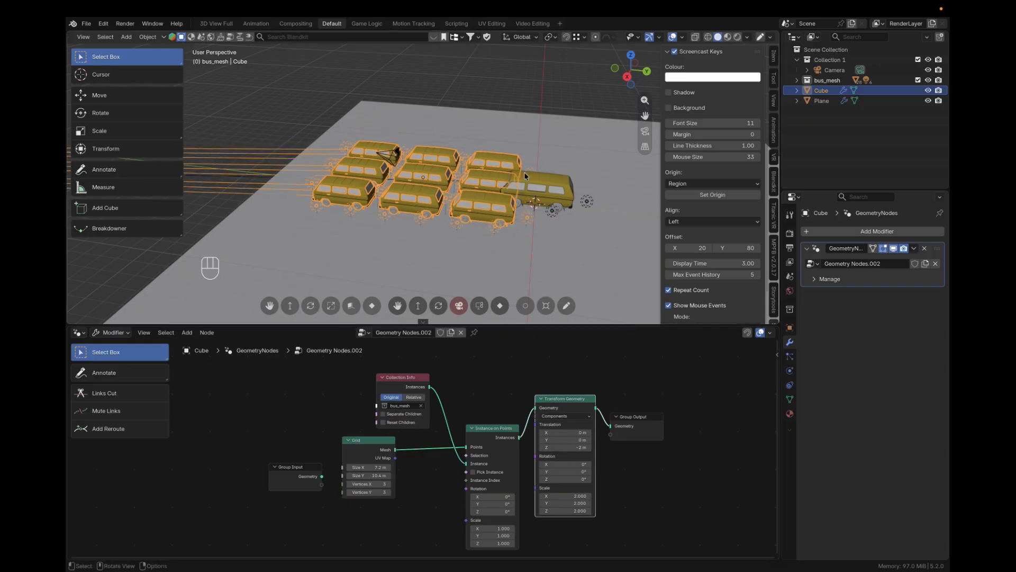
Compare the instances with the original bus from the side and set the Transform Geometry Scale to 2.4 on all axes
{"action": "key", "text": "KP_1"}
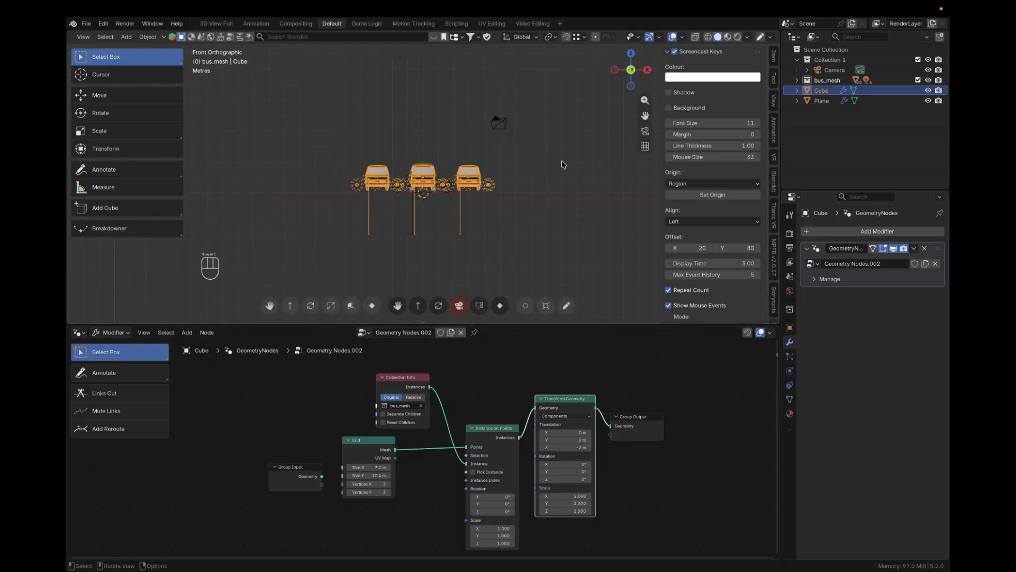
{"action": "key", "text": "KP_3"}
{"action": "scroll", "coordinate": [569, 195], "scroll_direction": "up", "scroll_amount": 5}
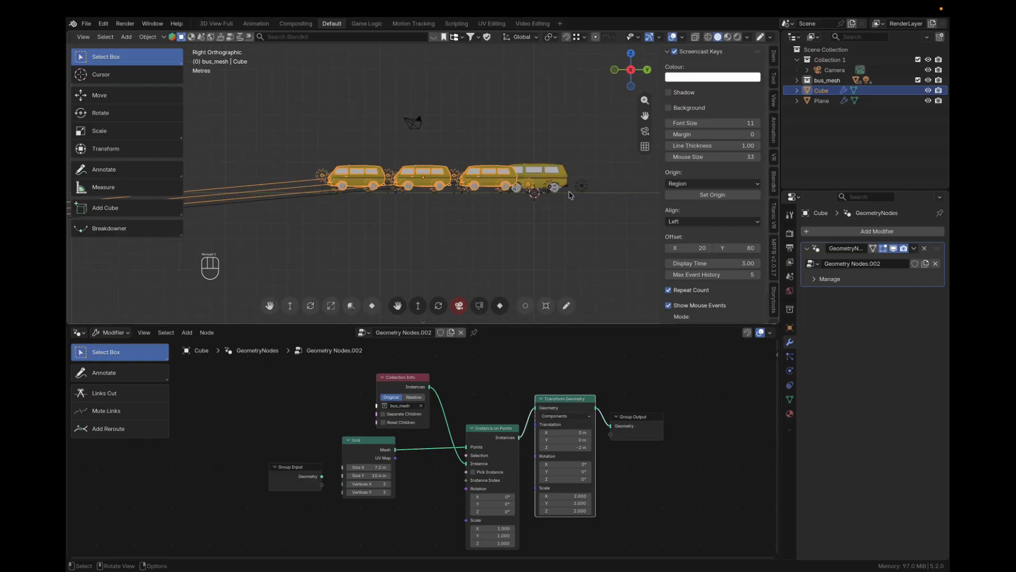
{"action": "middle_click_drag", "start_coordinate": [464, 186], "coordinate": [457, 186], "text": "shift"}
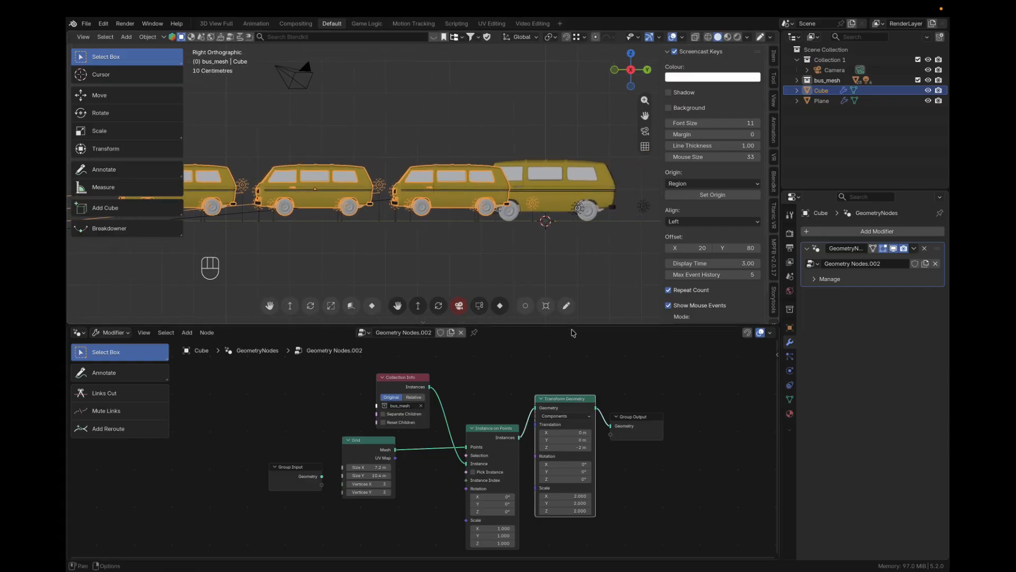
{"action": "left_click", "coordinate": [570, 496]}
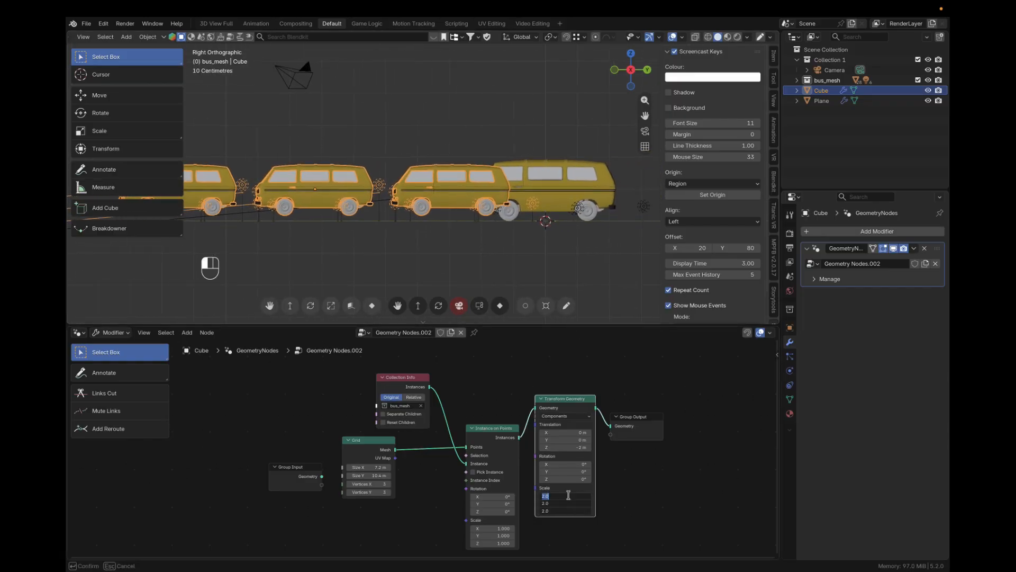
{"action": "key", "text": "Return"}
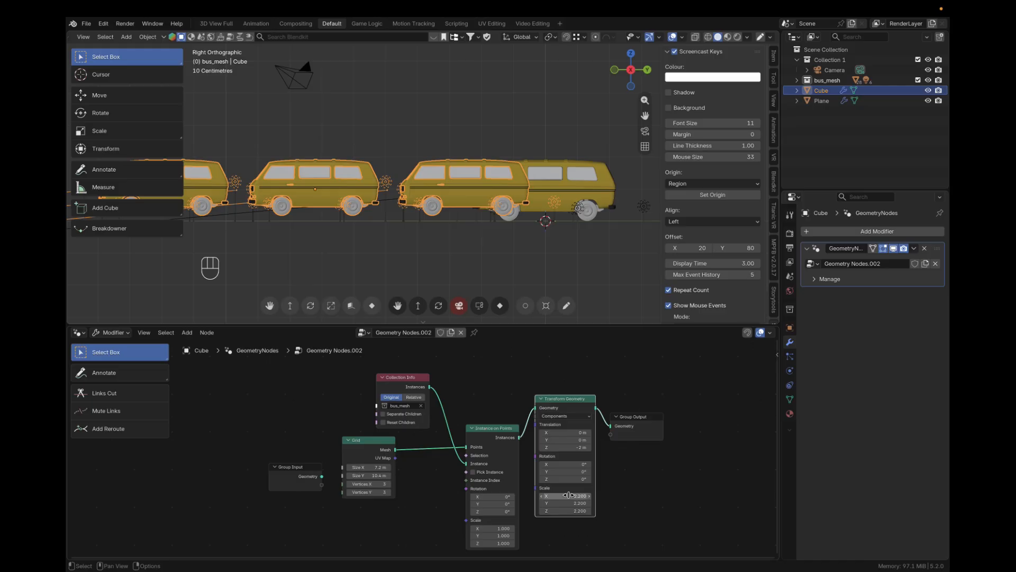
{"action": "left_click_drag", "start_coordinate": [561, 496], "coordinate": [561, 514]}
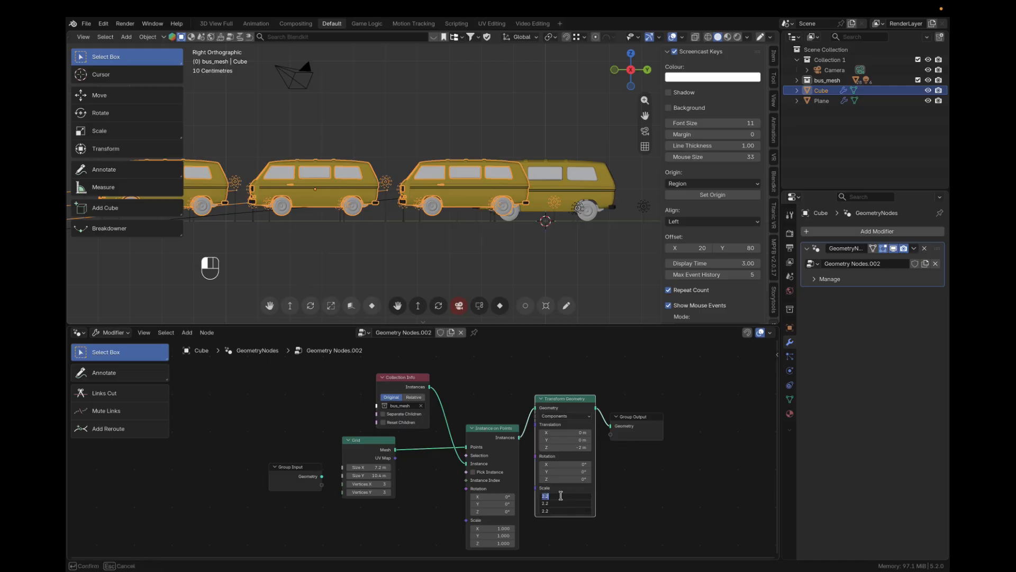
{"action": "type", "text": "2.4"}
{"action": "key", "text": "Return"}
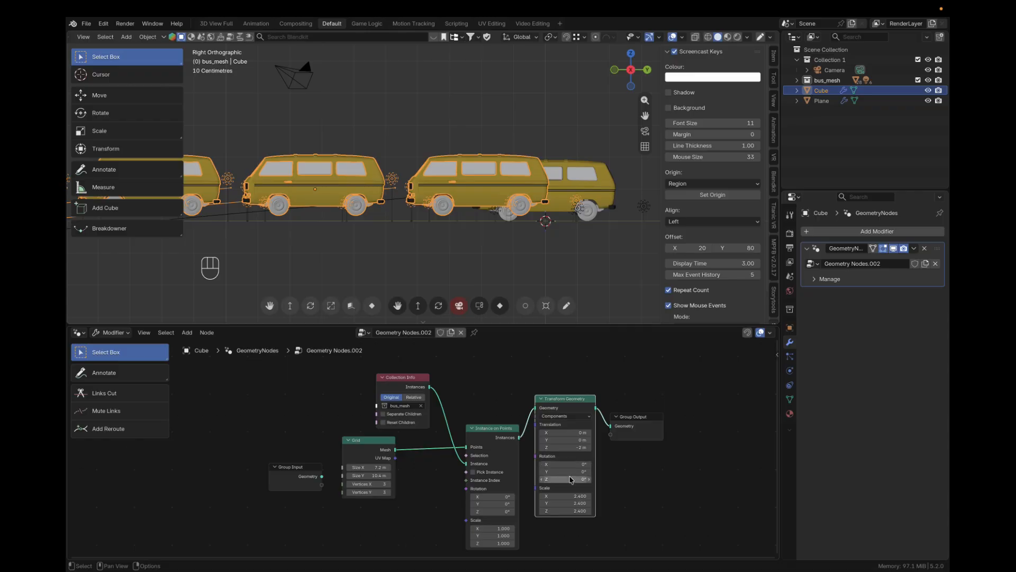
Set the Transform Geometry node's Translation to Y -7.4 m and Z -2.4 m to place the instances behind the original bus
{"action": "left_click_drag", "start_coordinate": [563, 479], "coordinate": [548, 440]}
{"action": "key", "text": "super+z"}
{"action": "scroll", "coordinate": [509, 243], "scroll_direction": "down", "scroll_amount": 5}
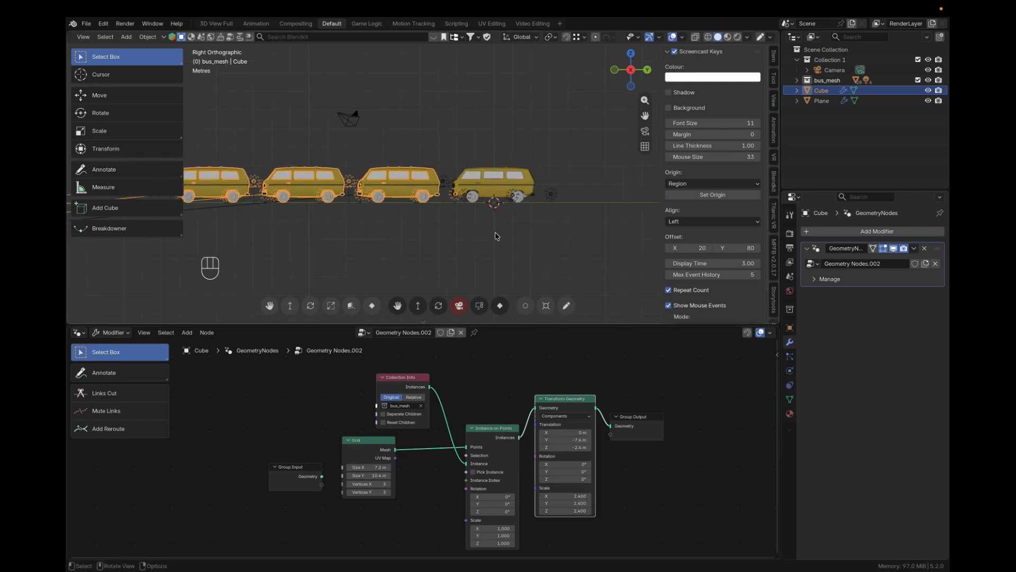
Rotate the instanced bus grid 4° around Z in the Transform Geometry node
{"action": "middle_click_drag", "start_coordinate": [469, 228], "coordinate": [555, 265]}
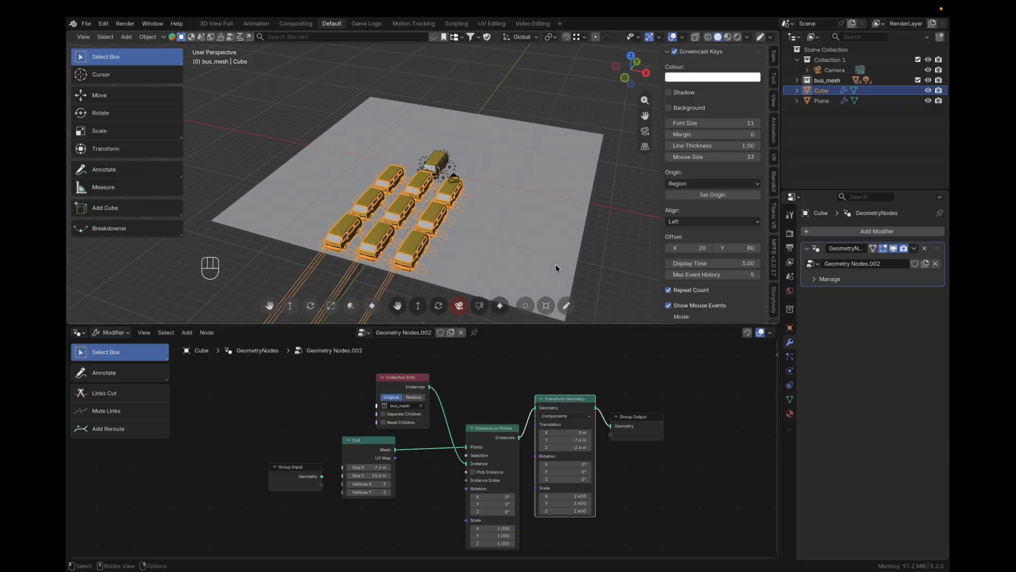
{"action": "left_click_drag", "start_coordinate": [570, 479], "coordinate": [579, 479]}
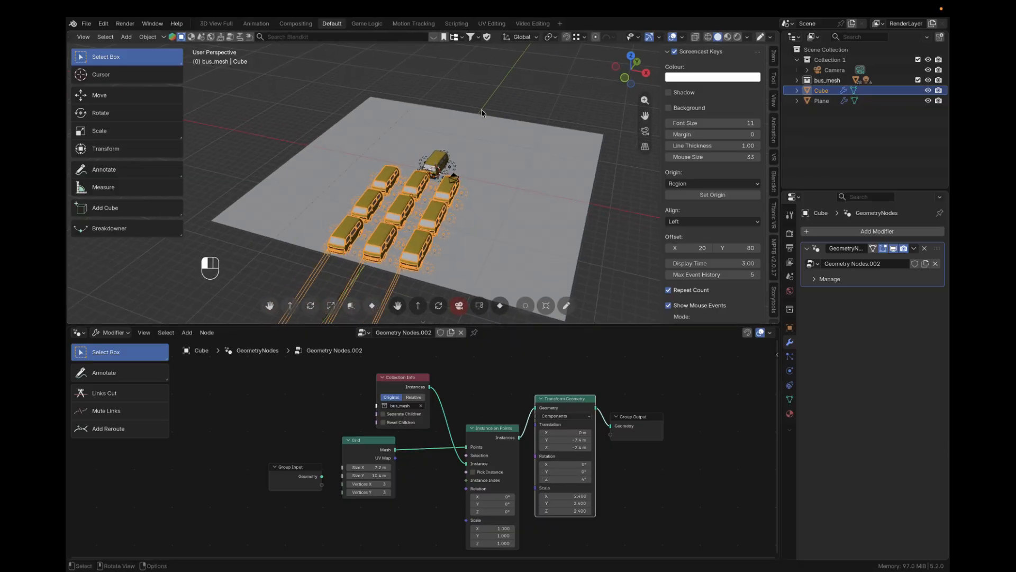
Move the ground Plane so that the whole grid of buses stands on it
{"action": "left_click", "coordinate": [464, 245]}
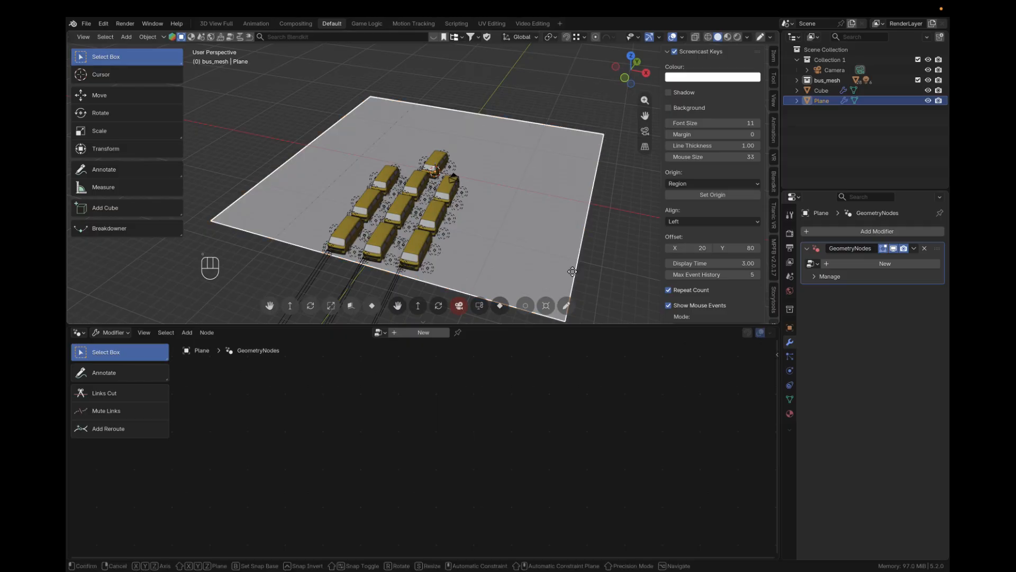
{"action": "left_click_drag", "start_coordinate": [572, 275], "coordinate": [559, 323]}
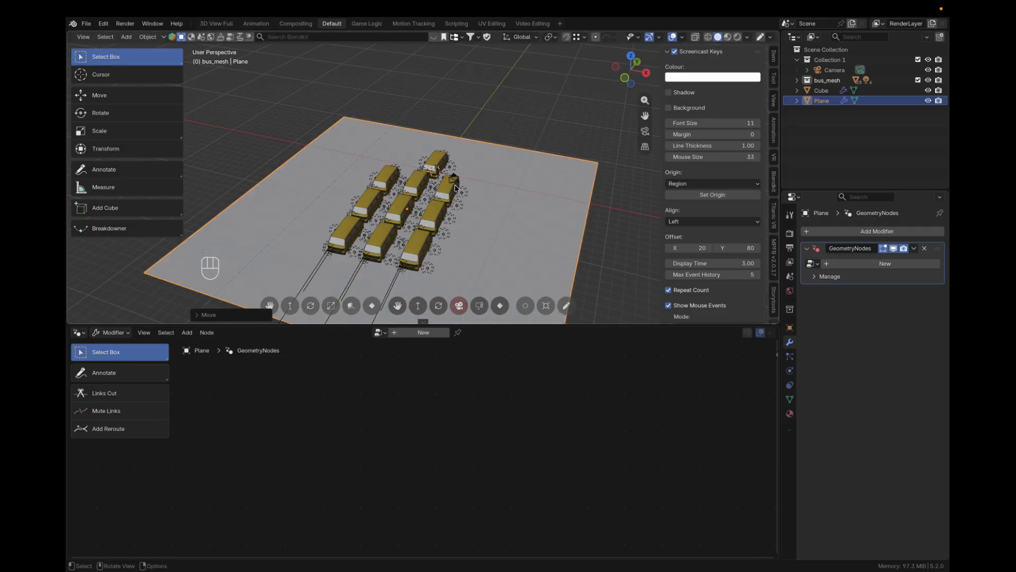
Preview the rows of buses in Rendered viewport shading from a low front angle, with the Plane deselected
{"action": "left_click_drag", "start_coordinate": [455, 184], "coordinate": [534, 130], "text": "alt"}
{"action": "scroll", "coordinate": [473, 165], "scroll_direction": "down", "scroll_amount": 6}
{"action": "scroll", "coordinate": [475, 168], "scroll_direction": "up", "scroll_amount": 7}
{"action": "scroll", "coordinate": [474, 170], "scroll_direction": "up", "scroll_amount": 6}
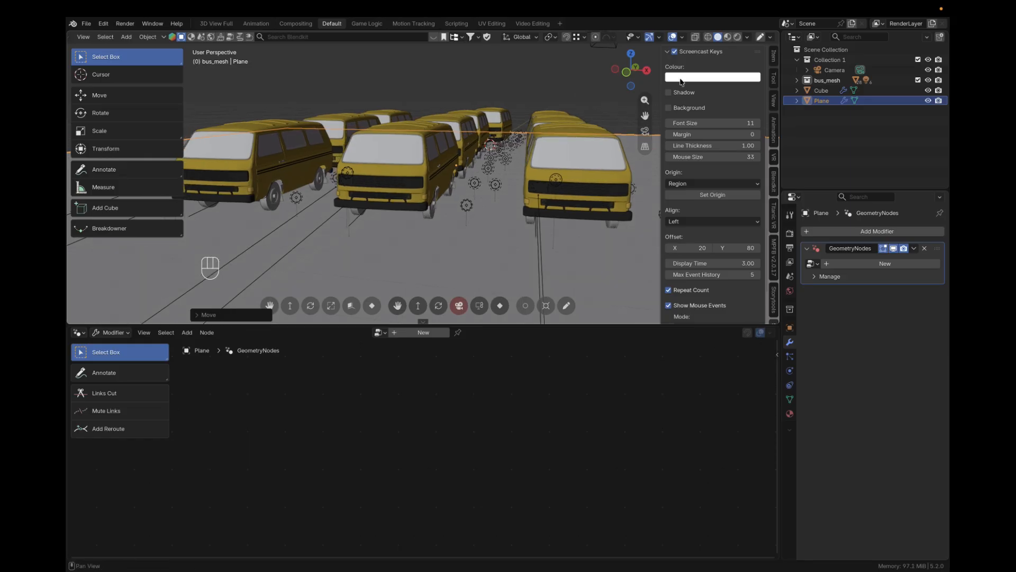
{"action": "left_click", "coordinate": [737, 37]}
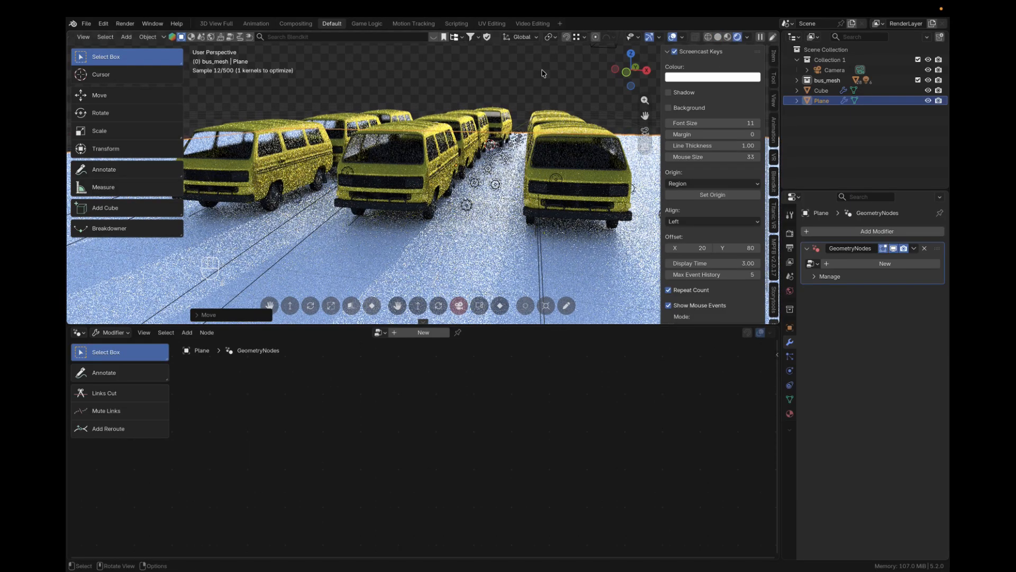
{"action": "left_click", "coordinate": [542, 74]}
{"action": "mouse_move", "coordinate": [541, 194]}
{"action": "left_mouse_down", "text": "alt"}
{"action": "mouse_move", "coordinate": [514, 177]}
{"action": "mouse_move", "coordinate": [551, 194]}
{"action": "mouse_move", "coordinate": [558, 123]}
{"action": "mouse_move", "coordinate": [547, 151]}
{"action": "mouse_move", "coordinate": [554, 200]}
{"action": "left_mouse_up", "text": "alt"}
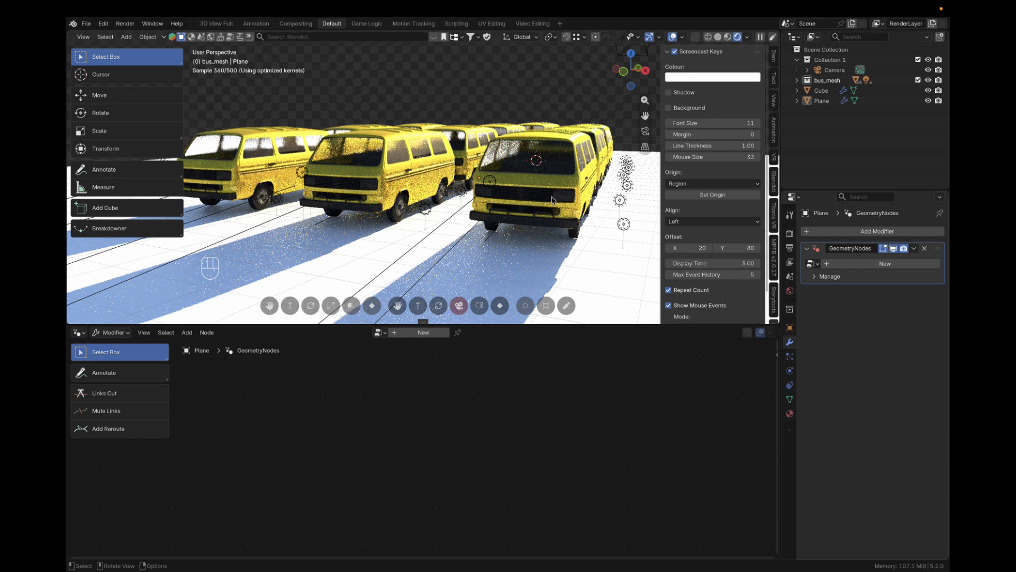